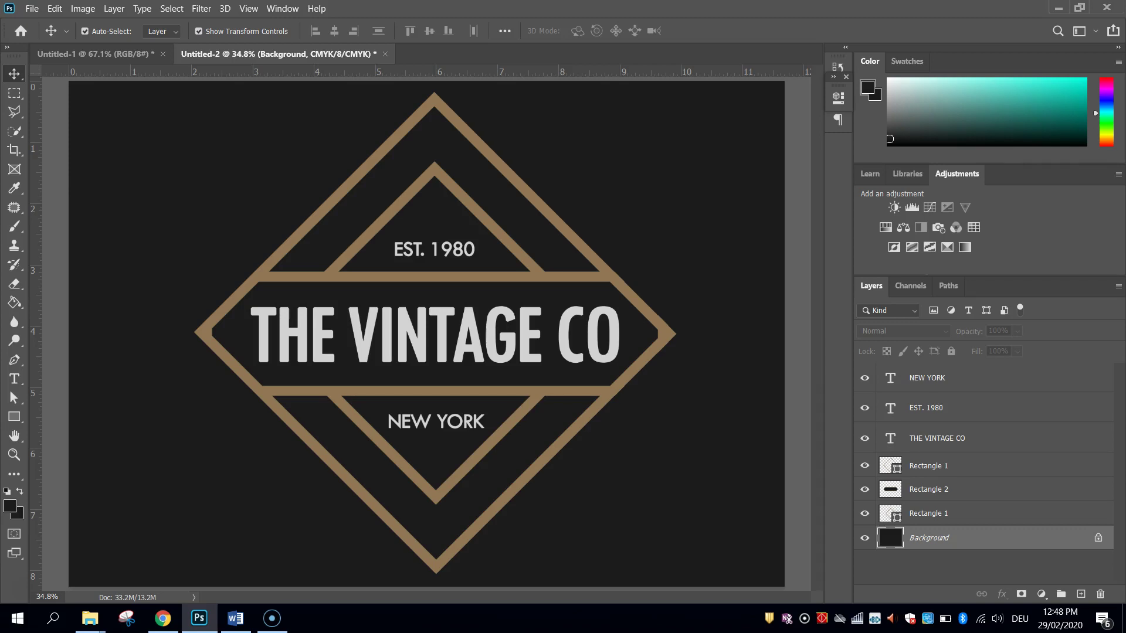
Start a new document from the A4 print preset in landscape orientation with CMYK Color mode
{"action": "left_click", "coordinate": [31, 8]}
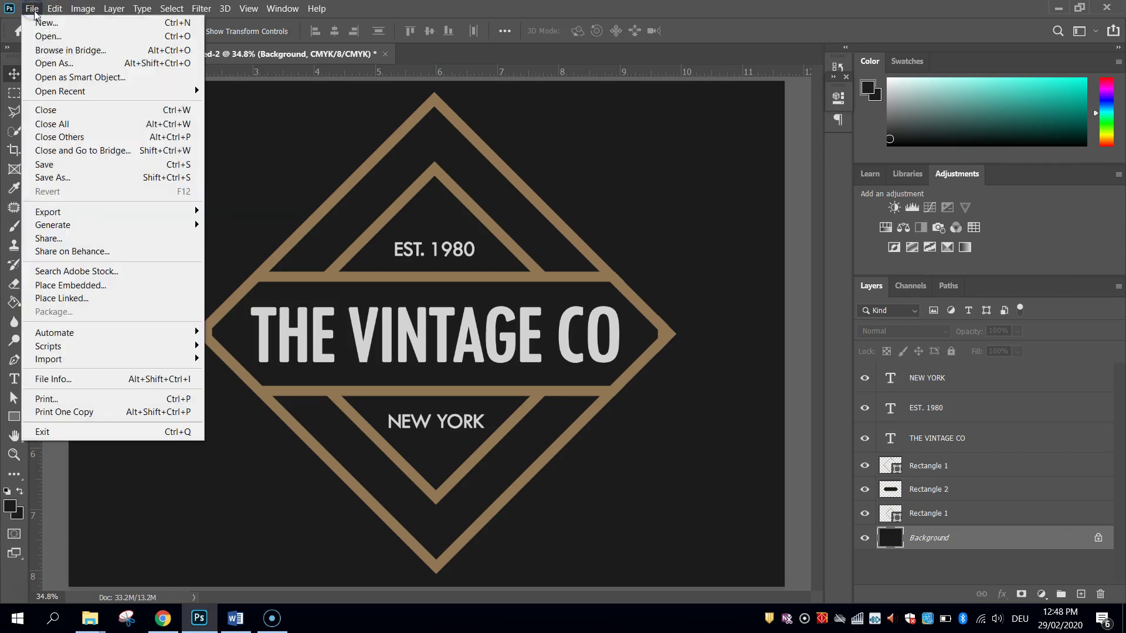
{"action": "left_click", "coordinate": [47, 22]}
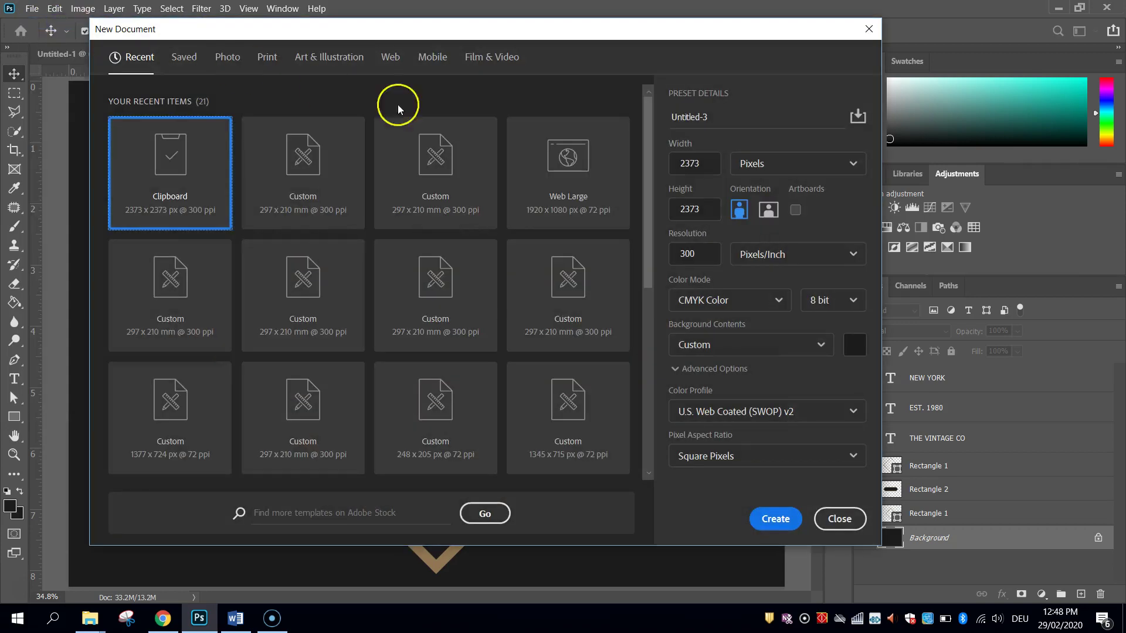
{"action": "left_click", "coordinate": [271, 59]}
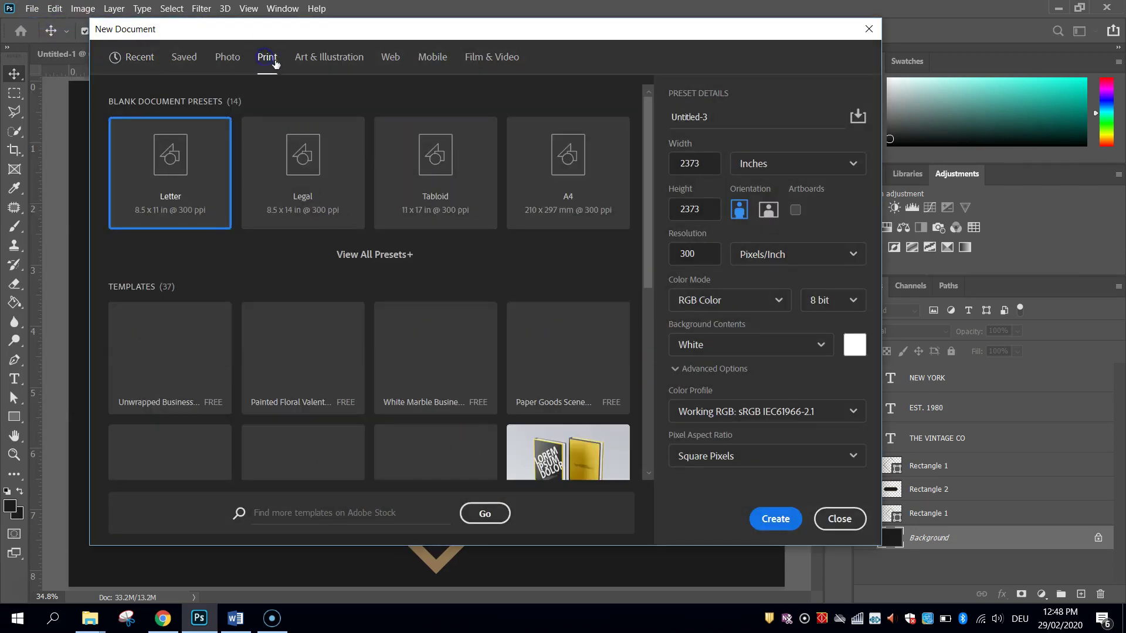
{"action": "left_click", "coordinate": [546, 142]}
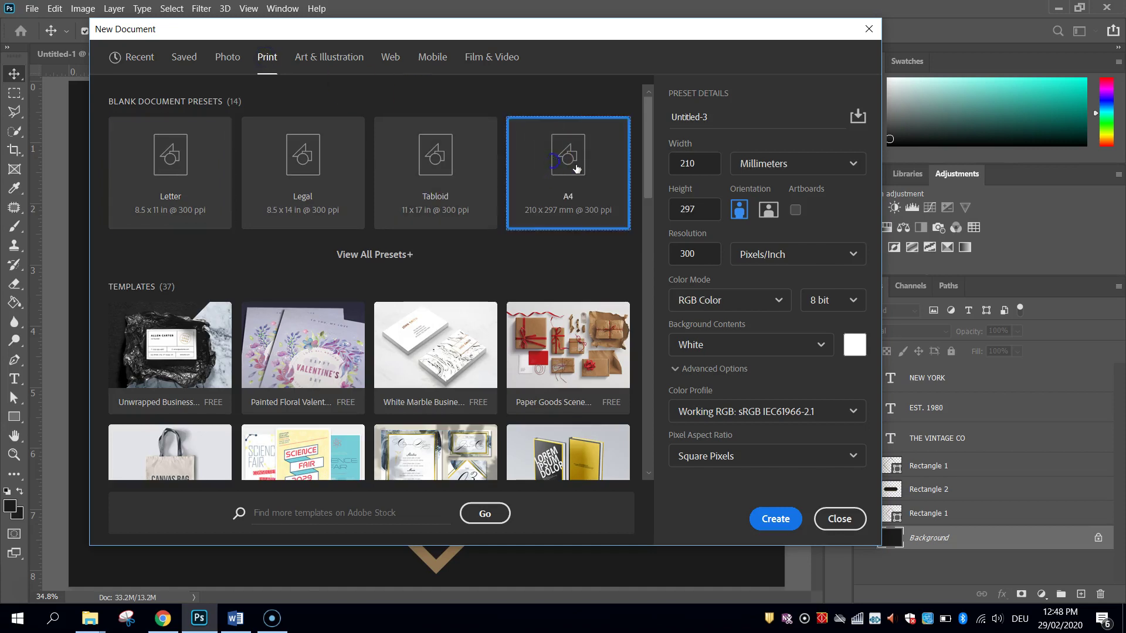
{"action": "left_click", "coordinate": [768, 210]}
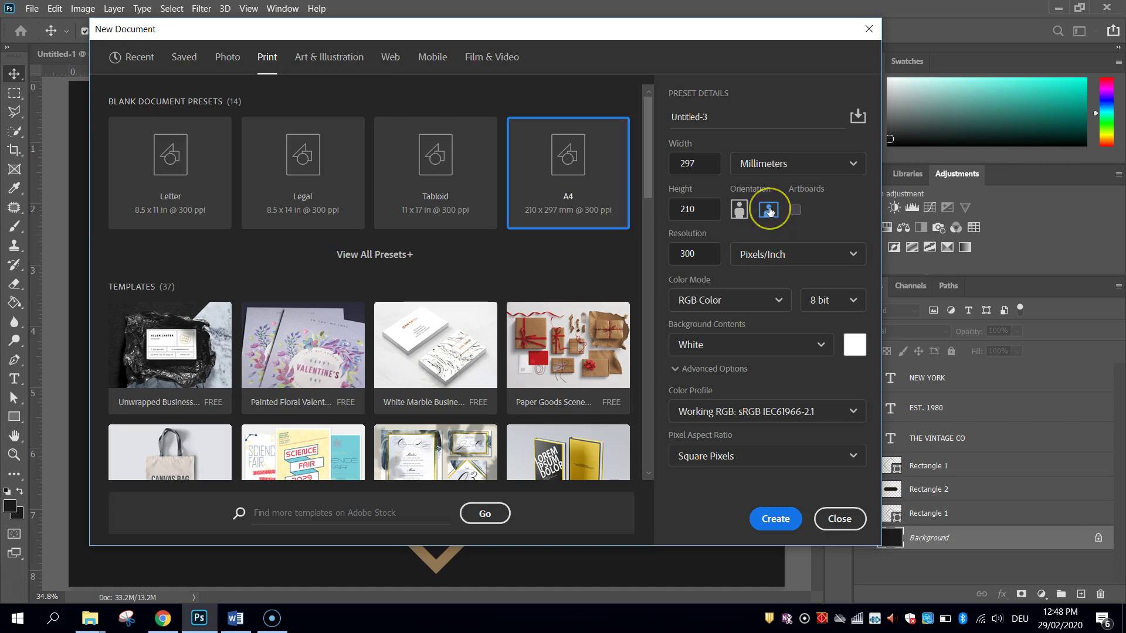
{"action": "left_click", "coordinate": [772, 301]}
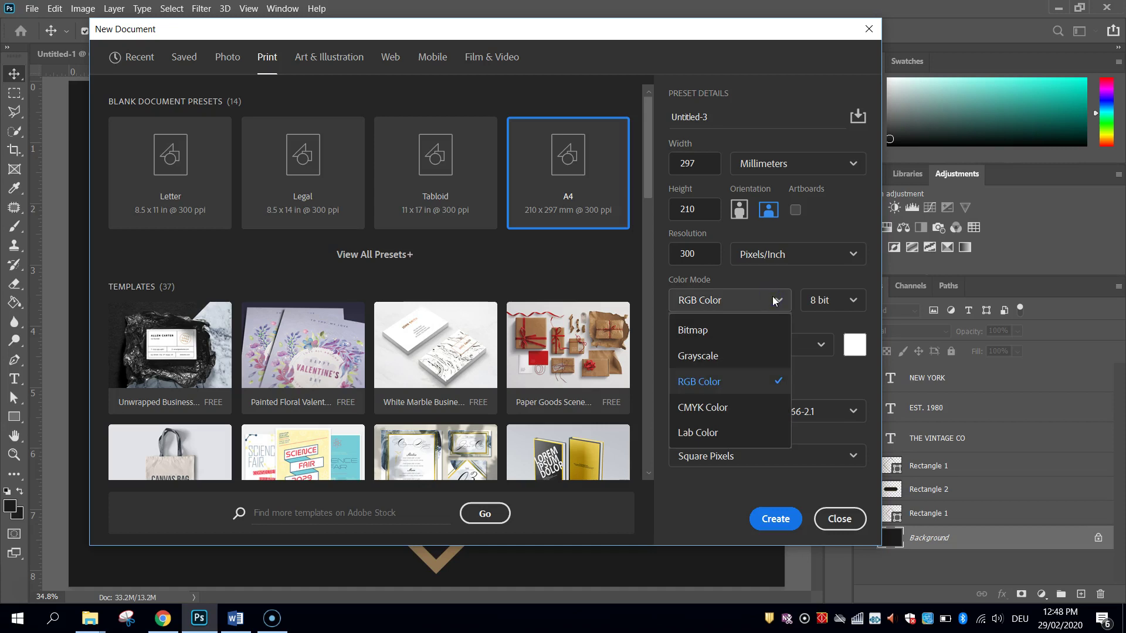
{"action": "left_click", "coordinate": [702, 408]}
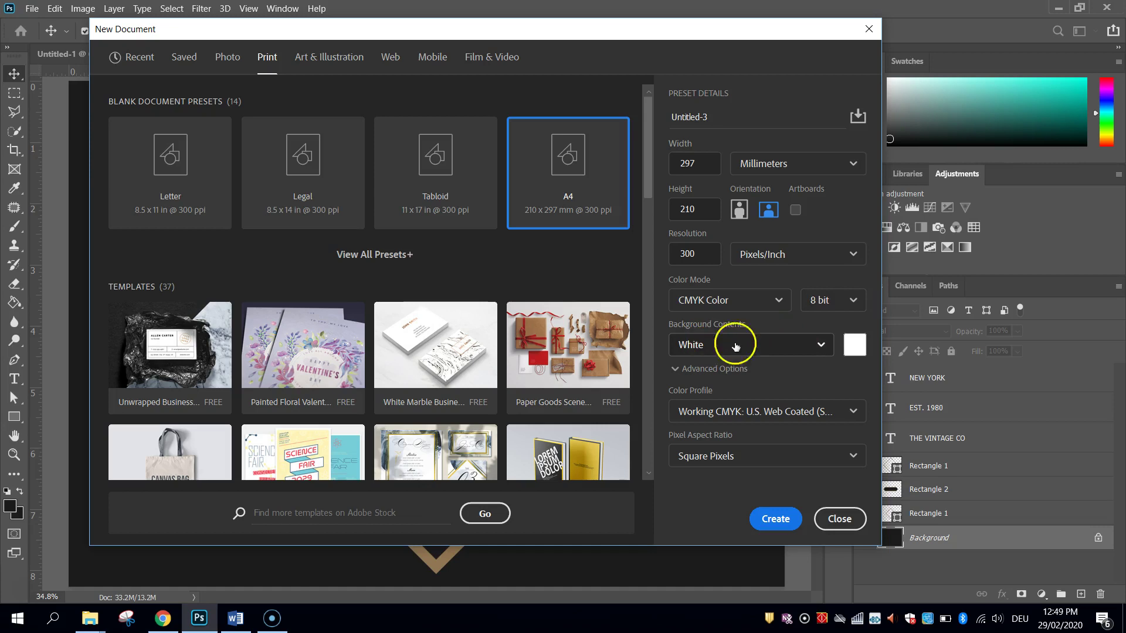
Set the new document's background colour to the Word document's grey, #1b1c1c, and create the document
{"action": "left_click", "coordinate": [854, 346]}
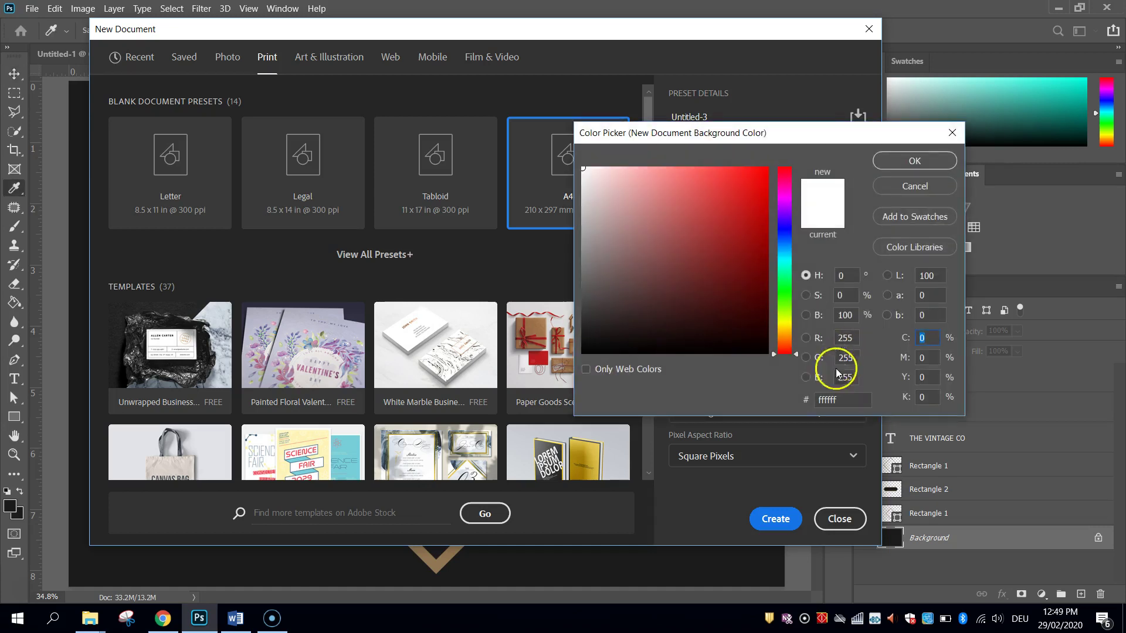
{"action": "left_click", "coordinate": [236, 623]}
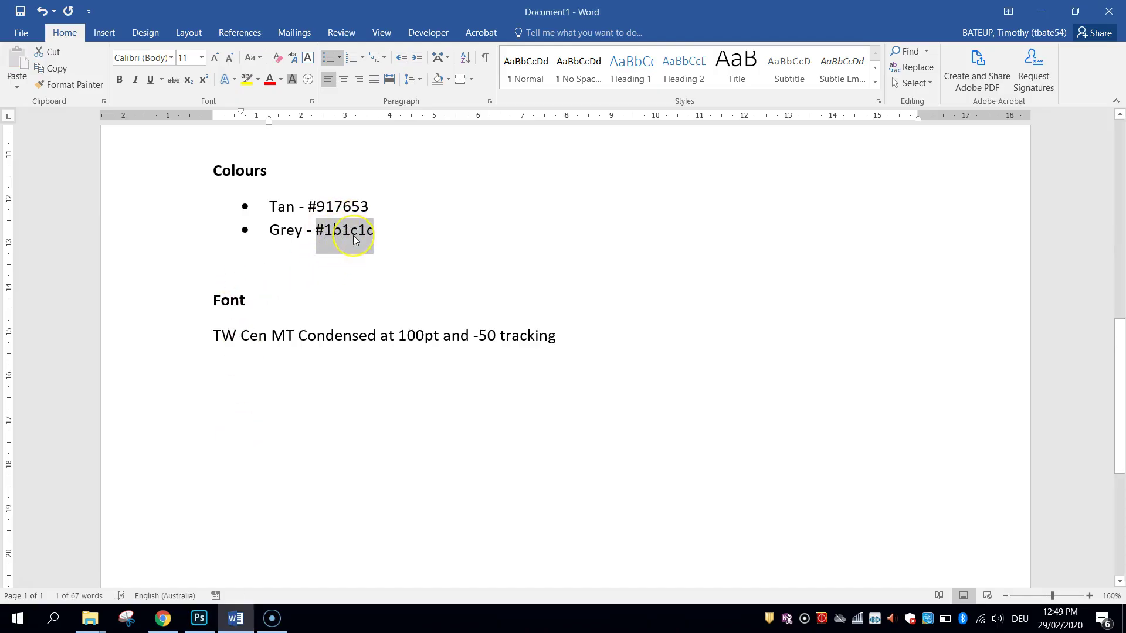
{"action": "key", "text": "alt+Tab"}
{"action": "double_click", "coordinate": [844, 399]}
{"action": "type", "text": "#1b1c1c"}
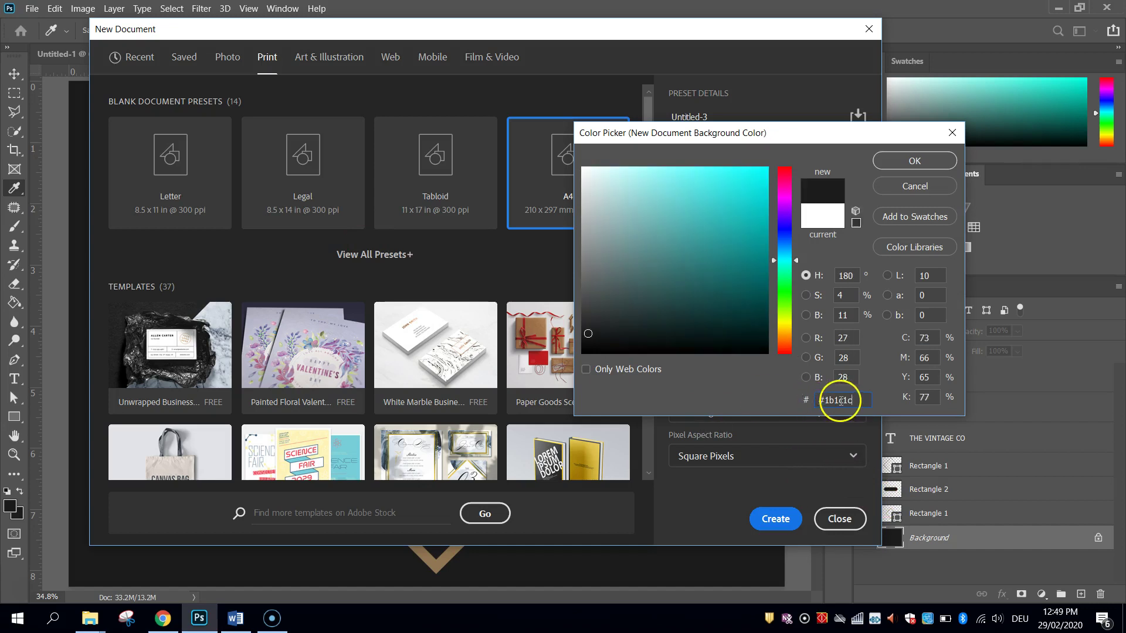
{"action": "left_click_drag", "start_coordinate": [821, 400], "coordinate": [803, 401]}
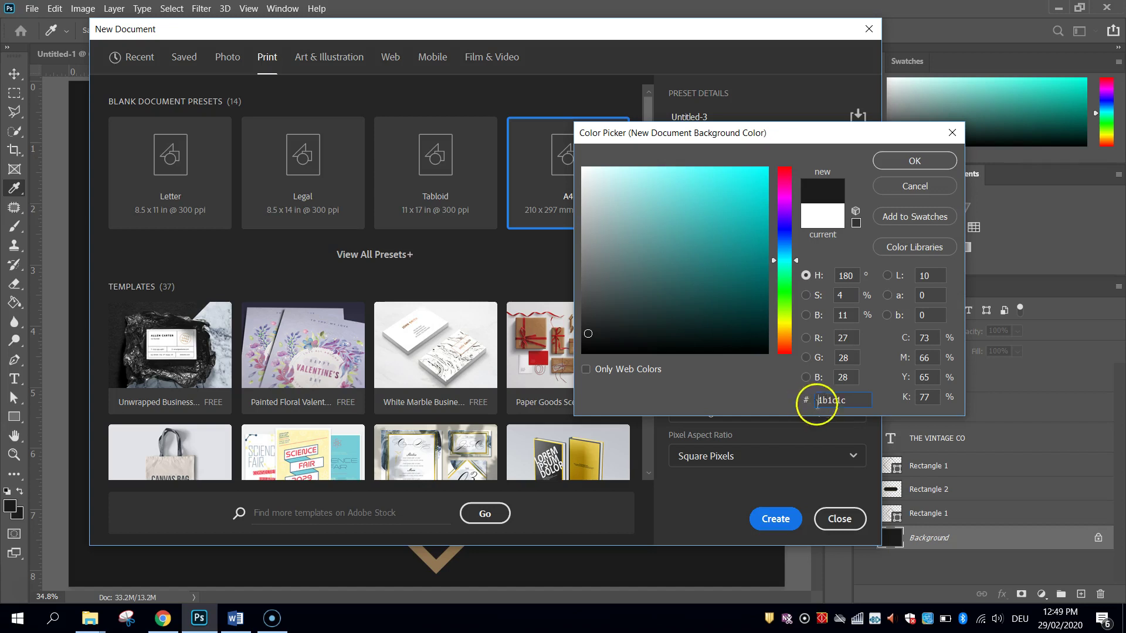
{"action": "left_click", "coordinate": [899, 157]}
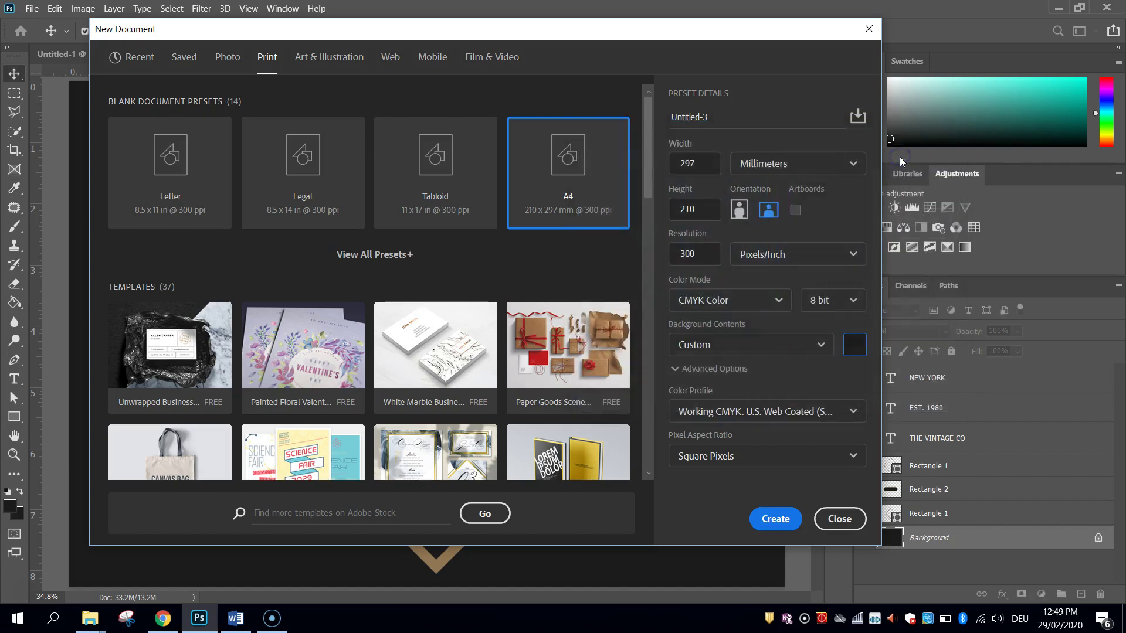
{"action": "left_click", "coordinate": [795, 521]}
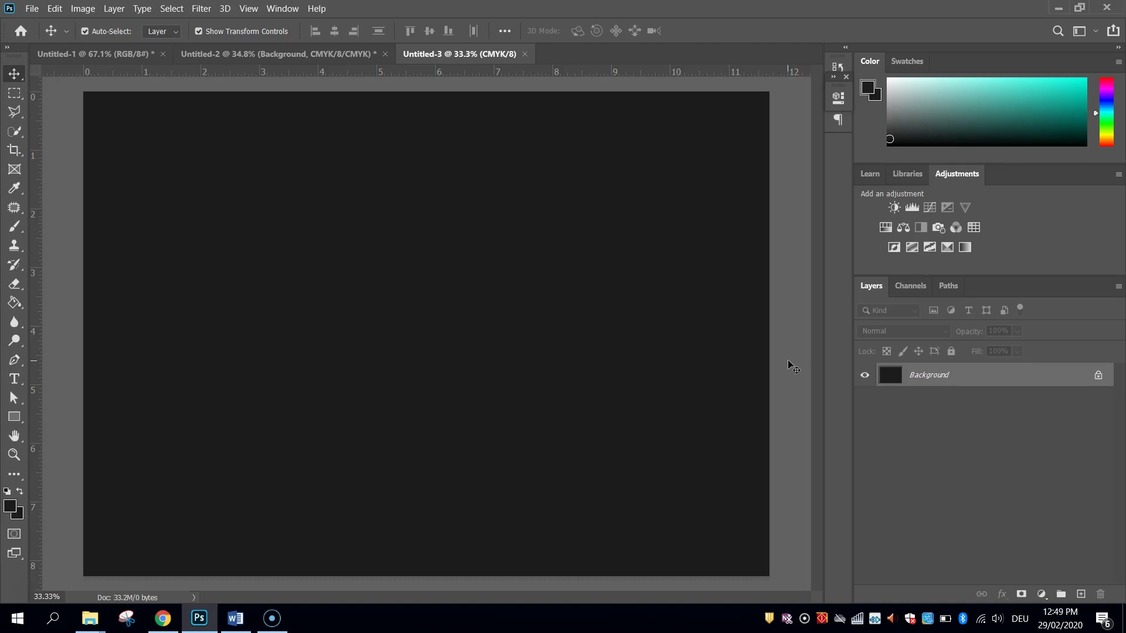
Review the finished logo in Untitled-2, return to Untitled-3 and activate the Rectangle tool
{"action": "left_click", "coordinate": [314, 54]}
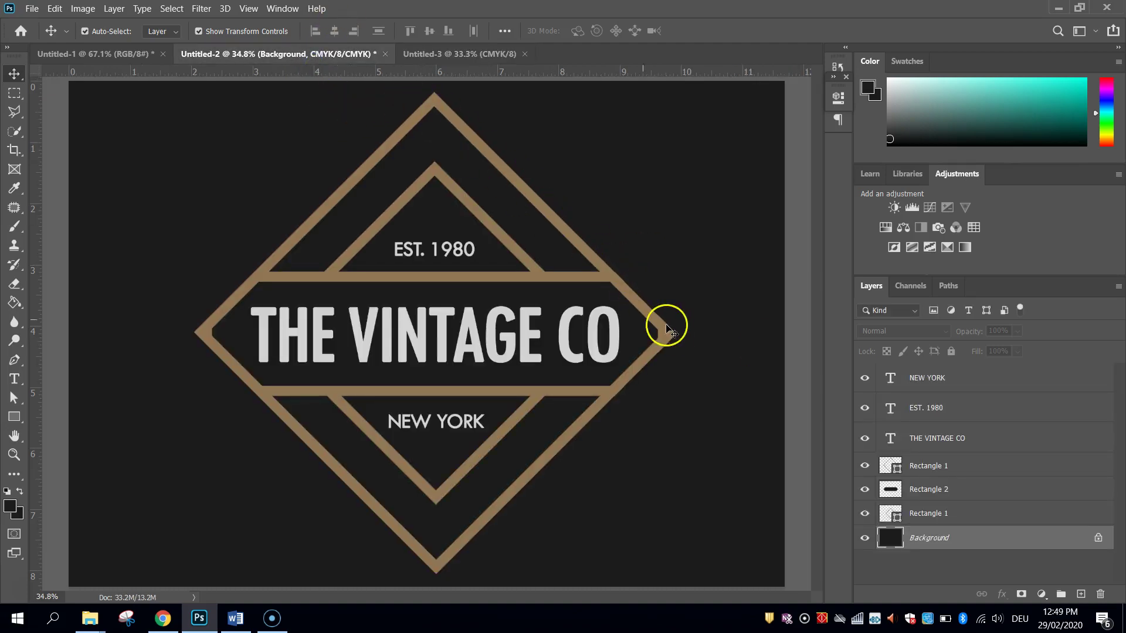
{"action": "left_click", "coordinate": [473, 55]}
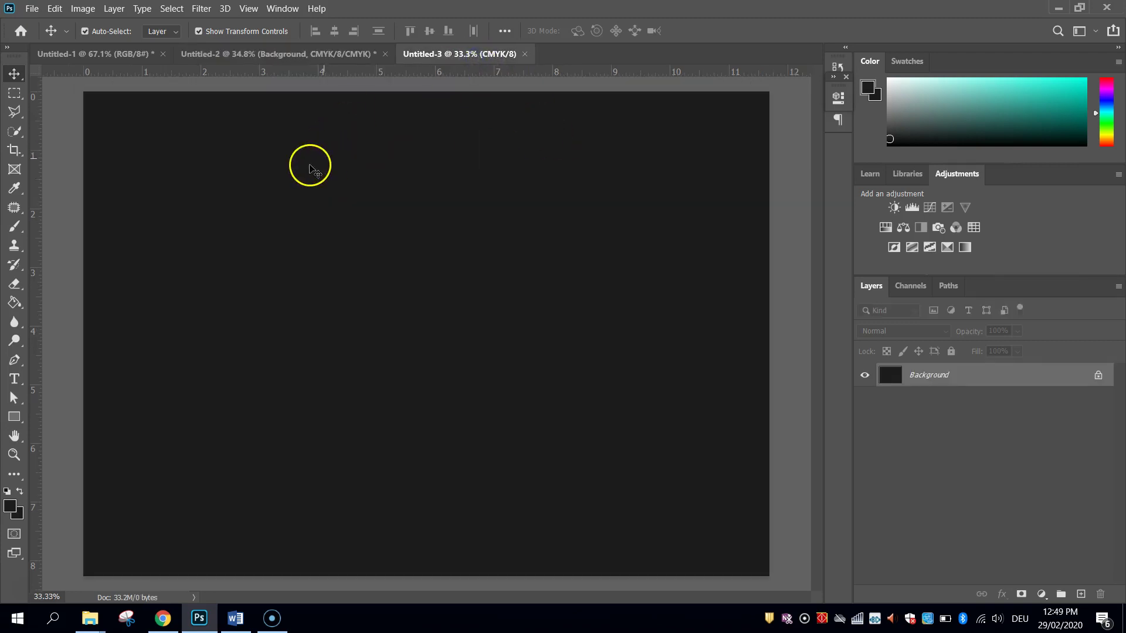
{"action": "left_click", "coordinate": [19, 418]}
{"action": "right_click", "coordinate": [18, 421]}
{"action": "left_click", "coordinate": [61, 413]}
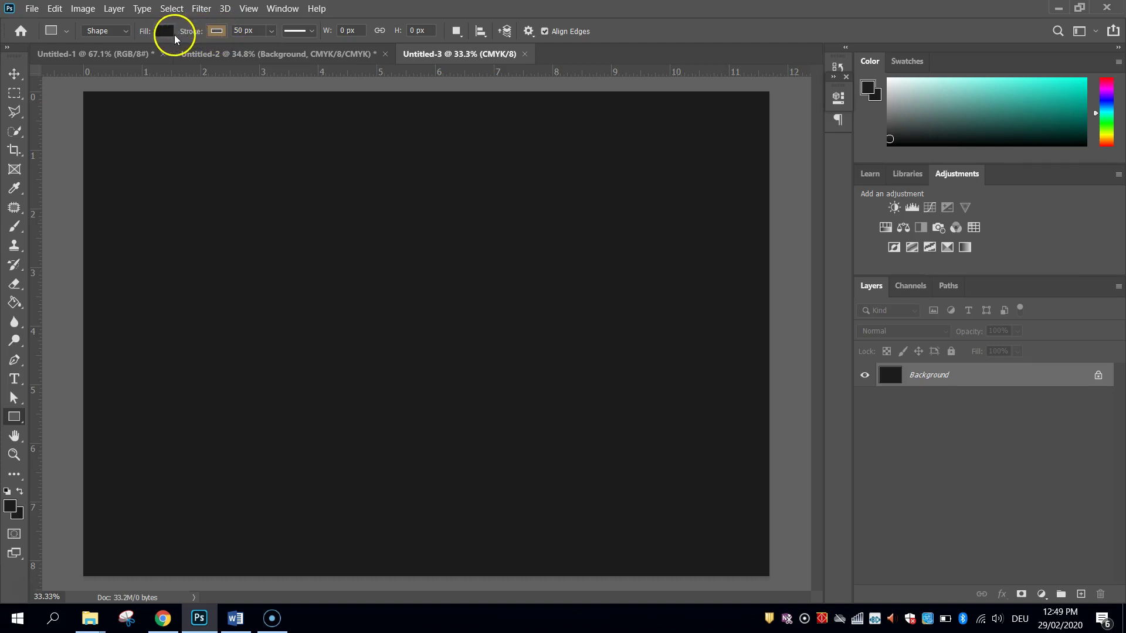
Check the grey colour code in the Word document and set the shape fill to #1b1c1c
{"action": "key", "text": "alt+Tab"}
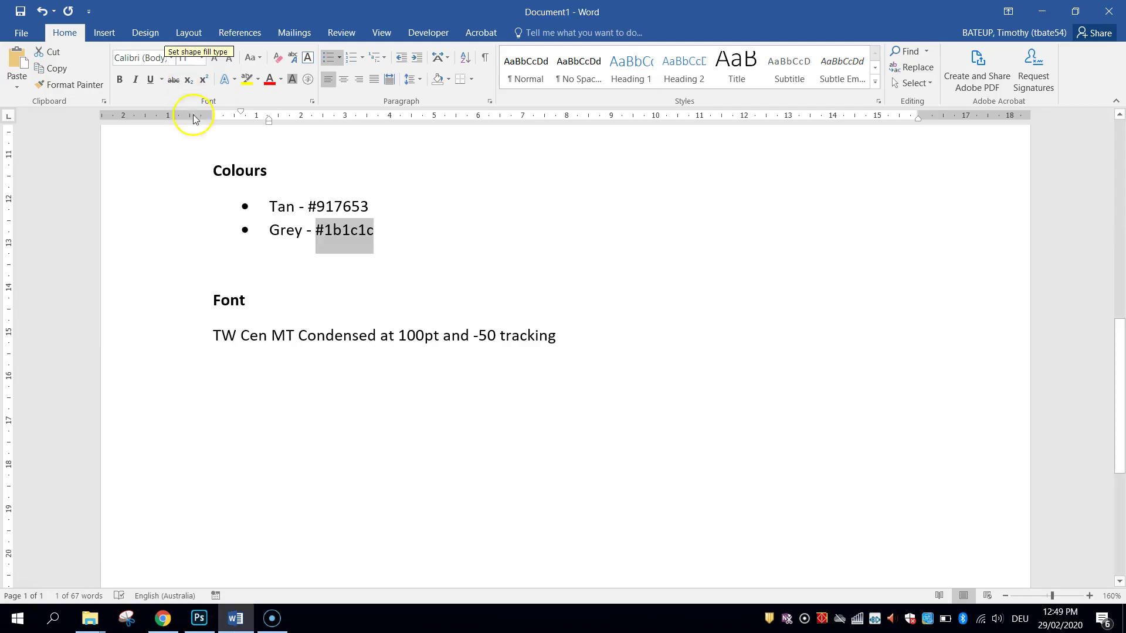
{"action": "left_click_drag", "start_coordinate": [274, 230], "coordinate": [402, 234]}
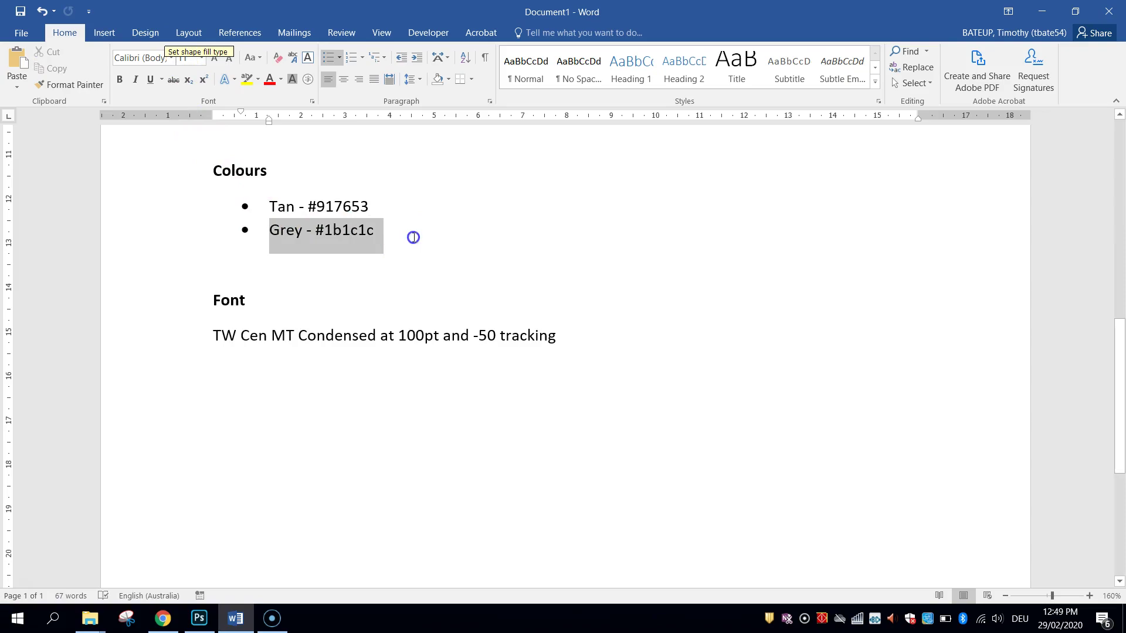
{"action": "key", "text": "alt+Tab"}
{"action": "left_click", "coordinate": [167, 30]}
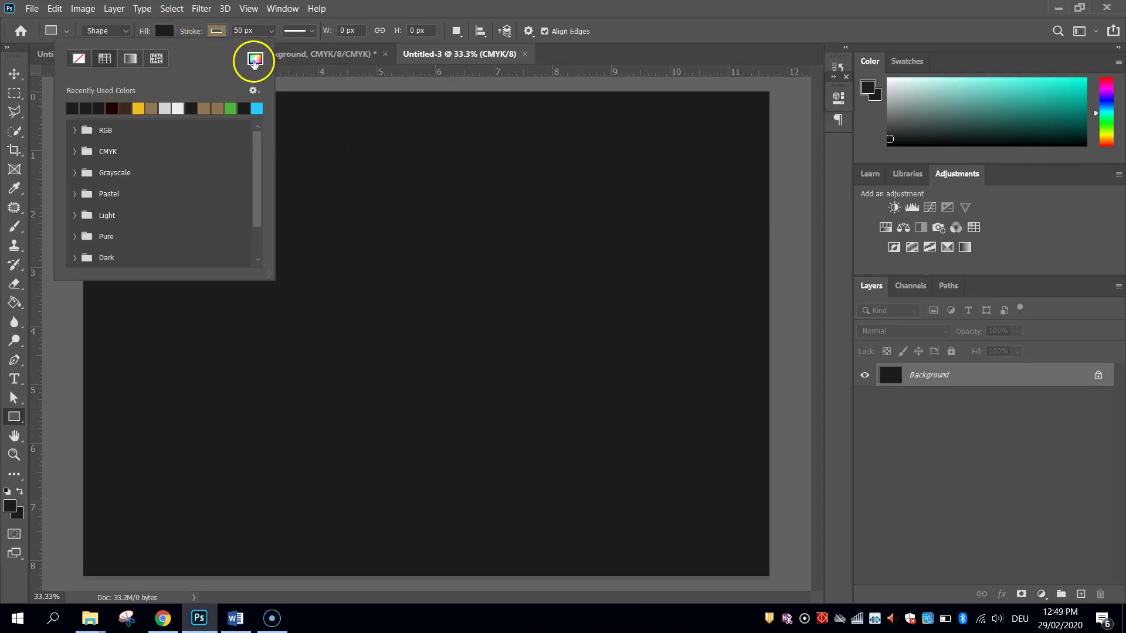
{"action": "left_click", "coordinate": [256, 59]}
{"action": "left_click", "coordinate": [857, 404]}
{"action": "left_click_drag", "start_coordinate": [858, 403], "coordinate": [782, 398]}
{"action": "type", "text": "1b1c1c"}
{"action": "left_click", "coordinate": [906, 161]}
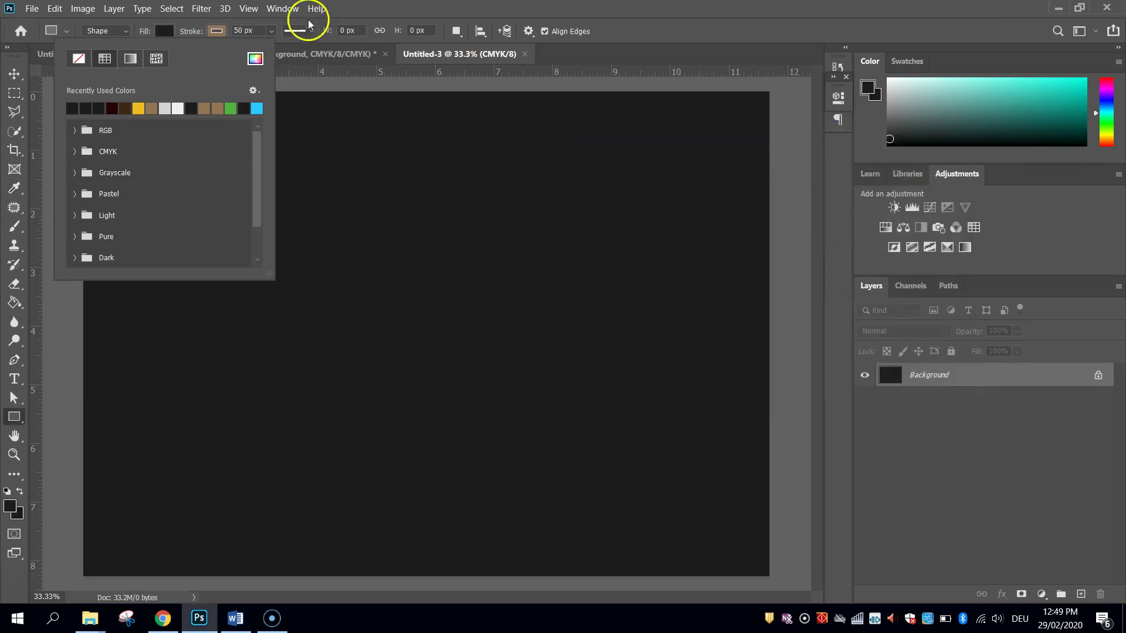
Set the shape stroke colour to tan, #917653
{"action": "left_click", "coordinate": [215, 32]}
{"action": "left_click", "coordinate": [216, 32]}
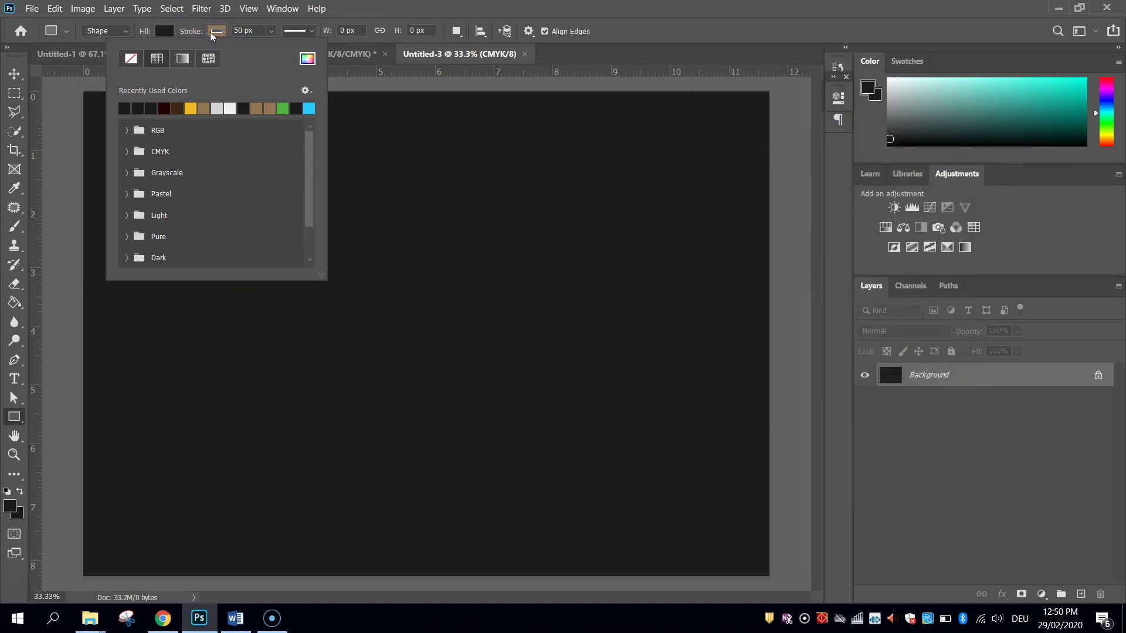
{"action": "left_click", "coordinate": [308, 58]}
{"action": "left_click_drag", "start_coordinate": [860, 403], "coordinate": [820, 402]}
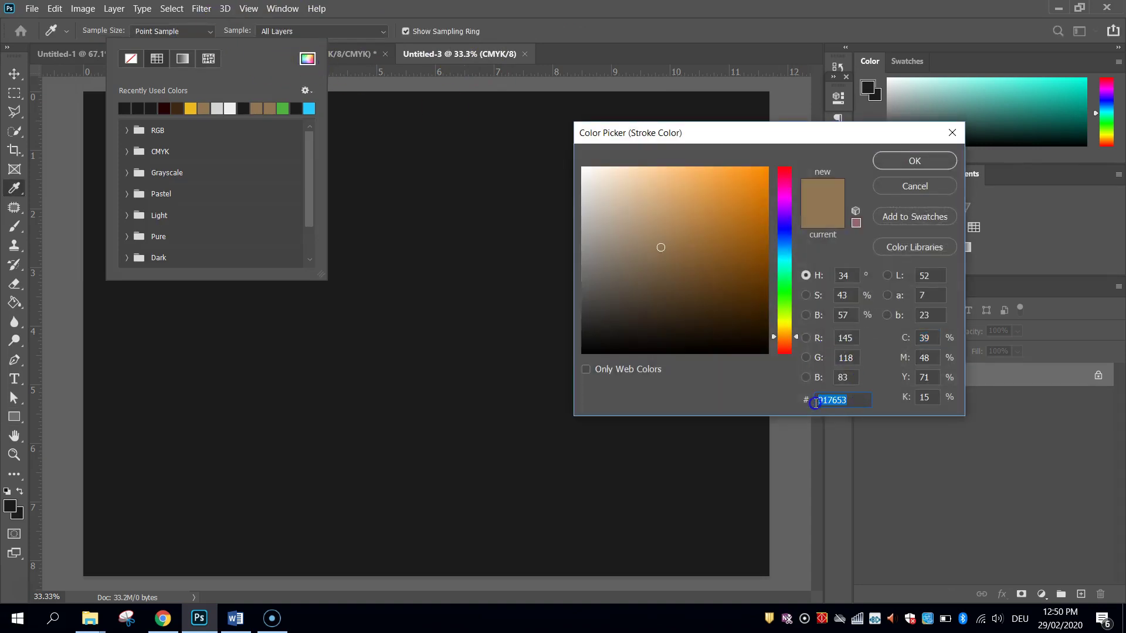
{"action": "left_click", "coordinate": [919, 163]}
Draw a square about 1697 px wide with a 50 px stroke in the middle of the canvas
{"action": "left_click", "coordinate": [270, 31]}
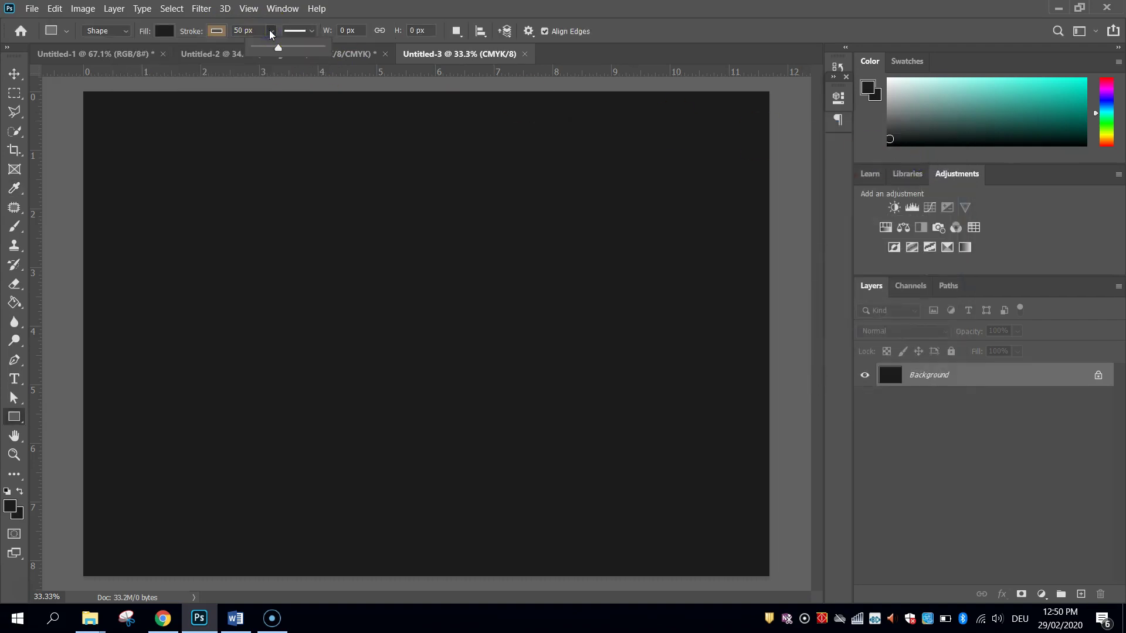
{"action": "left_click", "coordinate": [270, 31]}
{"action": "left_click", "coordinate": [361, 319]}
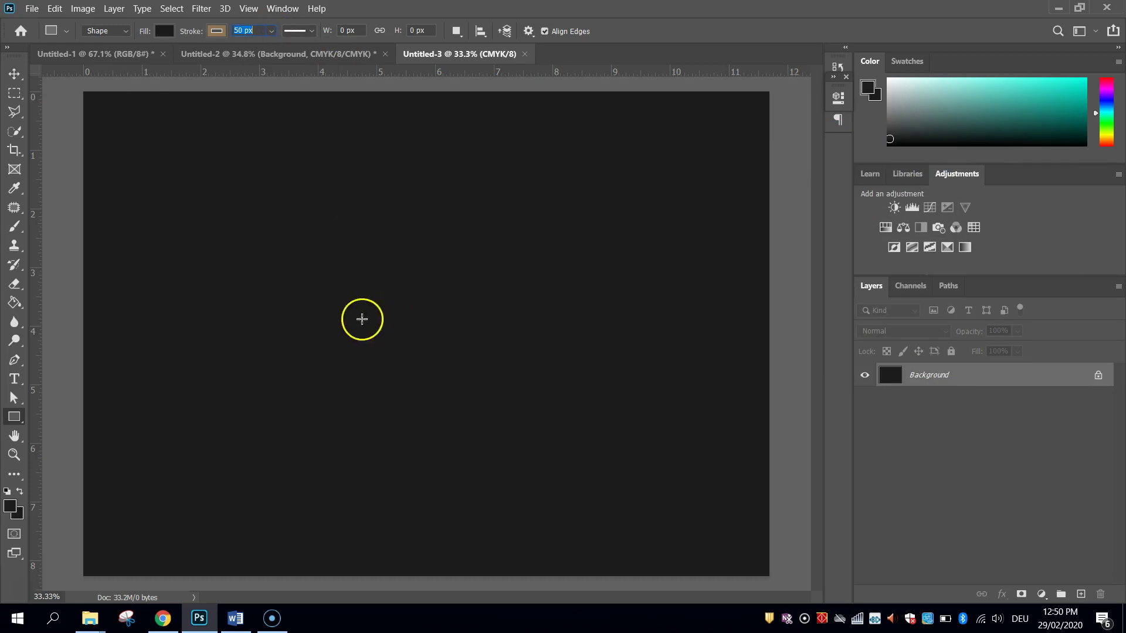
{"action": "mouse_move", "coordinate": [222, 191]}
{"action": "left_mouse_down"}
{"action": "mouse_move", "coordinate": [413, 336]}
{"action": "mouse_move", "coordinate": [595, 521]}
{"action": "left_mouse_up"}
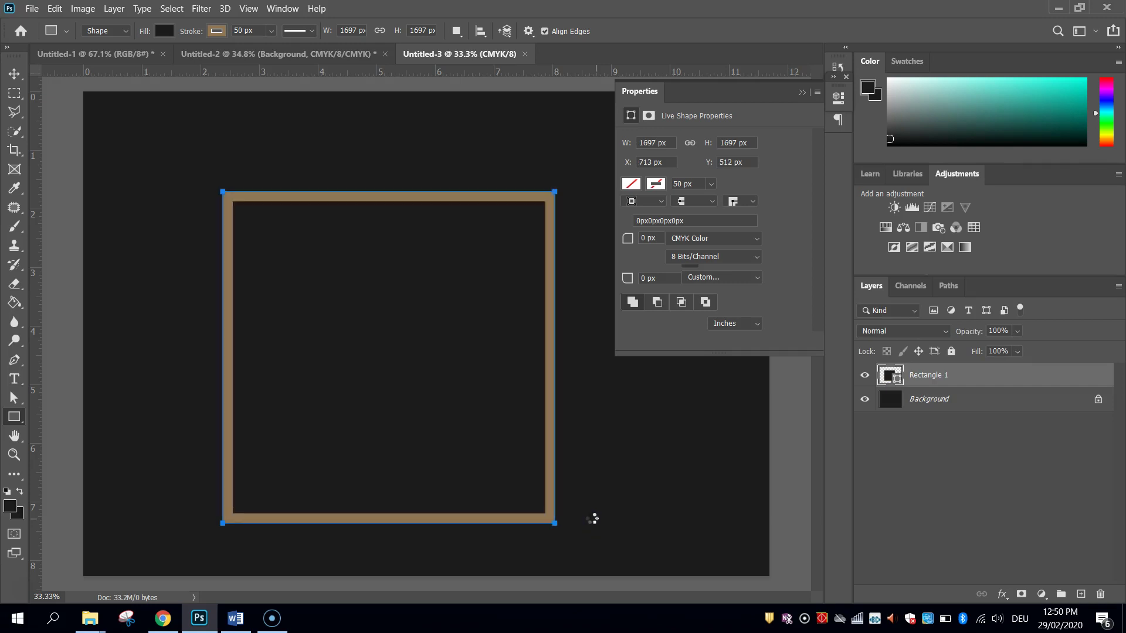
Rotate the square by -45° into a diamond, centre it on the canvas and apply the transform
{"action": "left_click", "coordinate": [17, 75]}
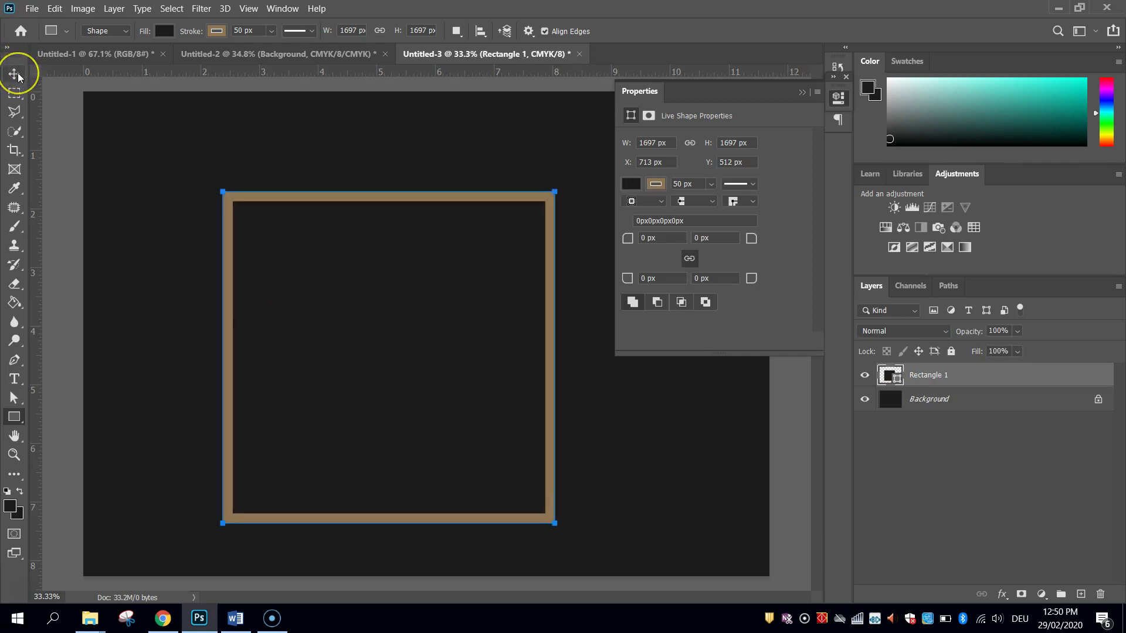
{"action": "left_click", "coordinate": [347, 209]}
{"action": "left_click", "coordinate": [220, 182]}
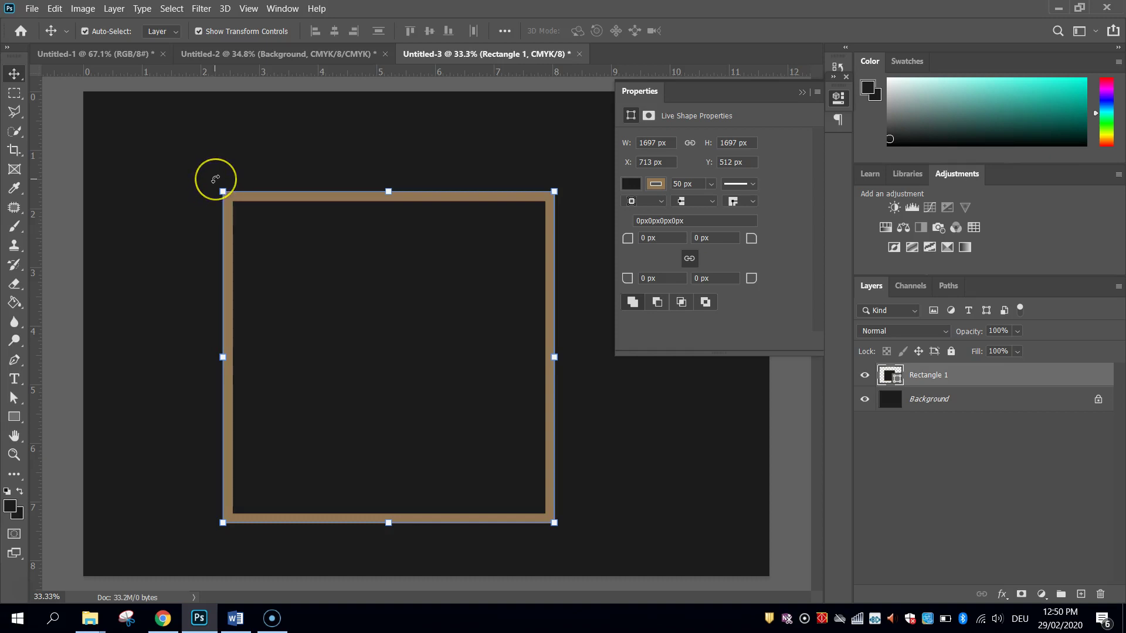
{"action": "left_click_drag", "start_coordinate": [215, 178], "coordinate": [146, 358]}
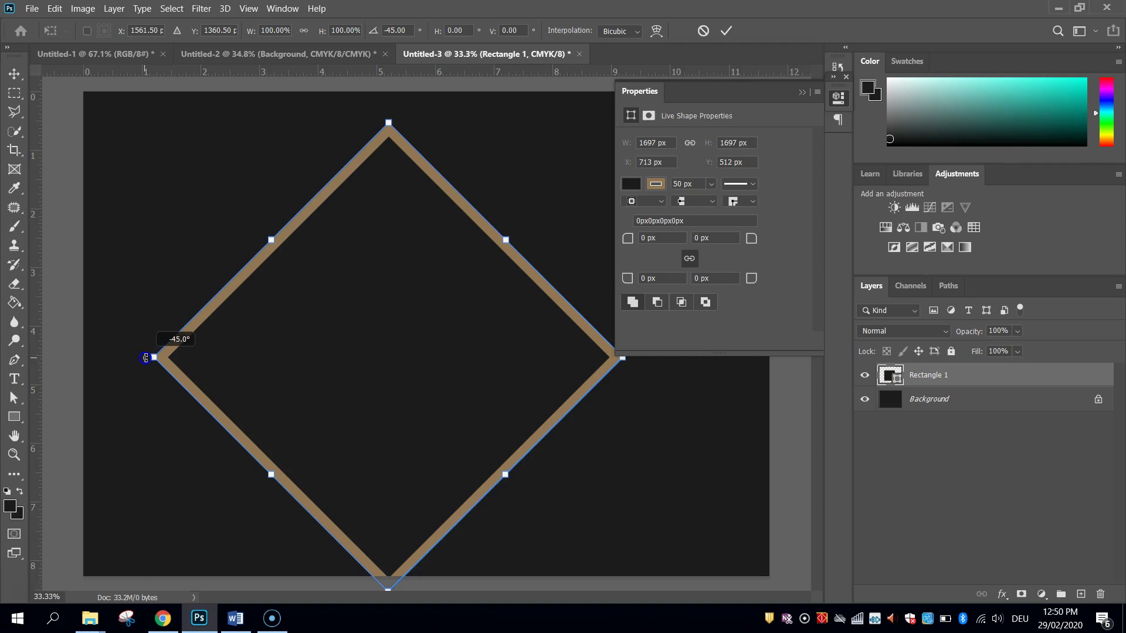
{"action": "left_click", "coordinate": [838, 97]}
{"action": "left_click_drag", "start_coordinate": [460, 205], "coordinate": [496, 181]}
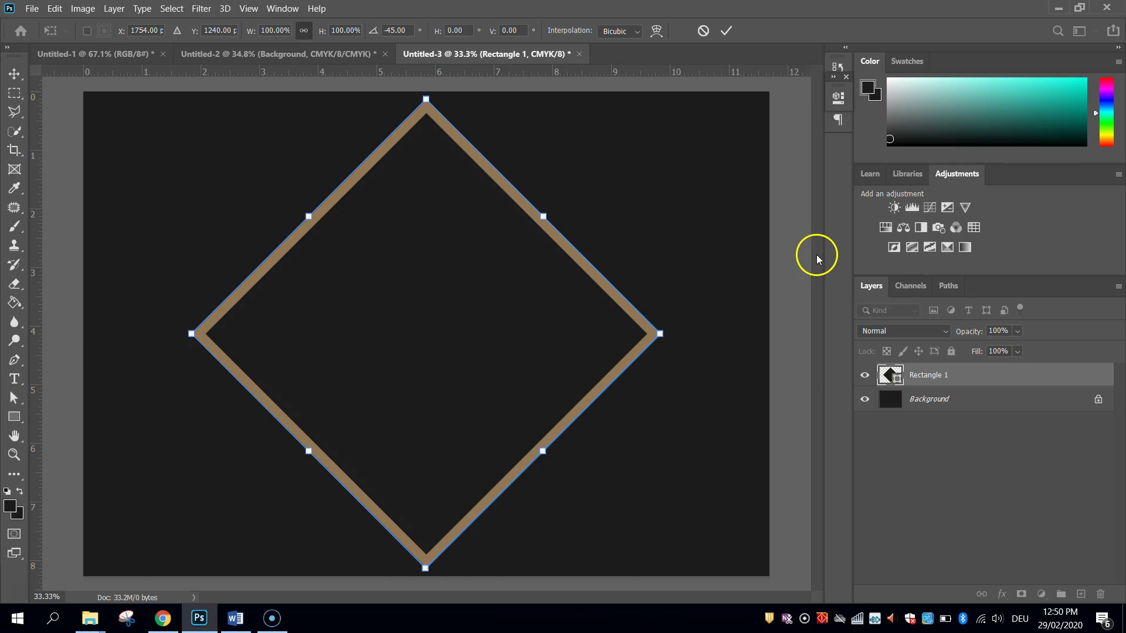
{"action": "left_click", "coordinate": [797, 245]}
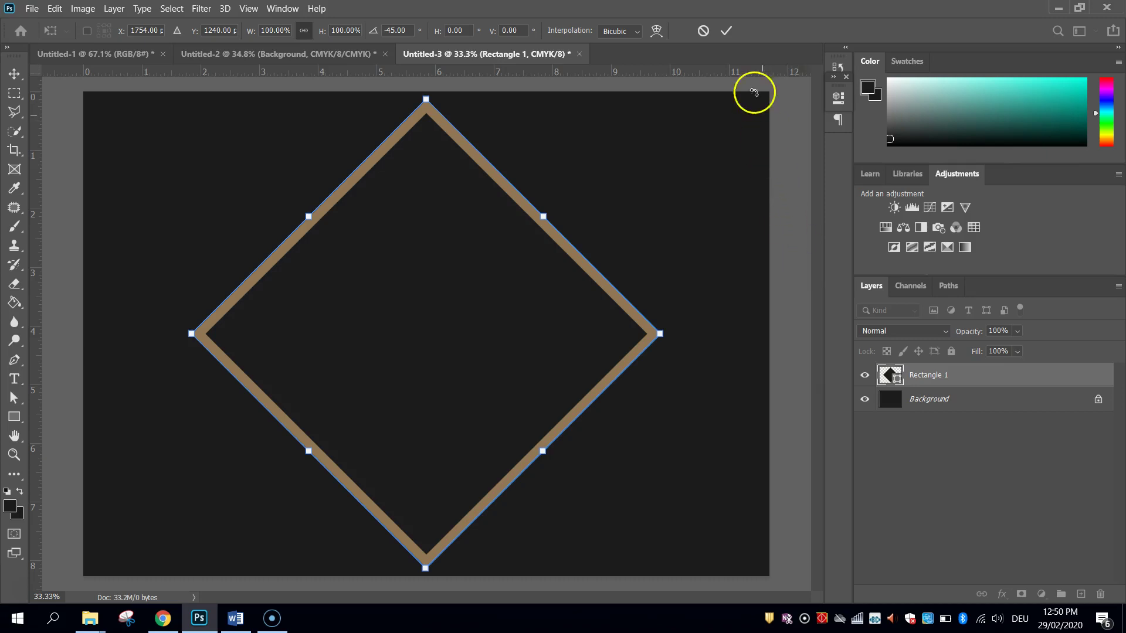
{"action": "left_click", "coordinate": [725, 30]}
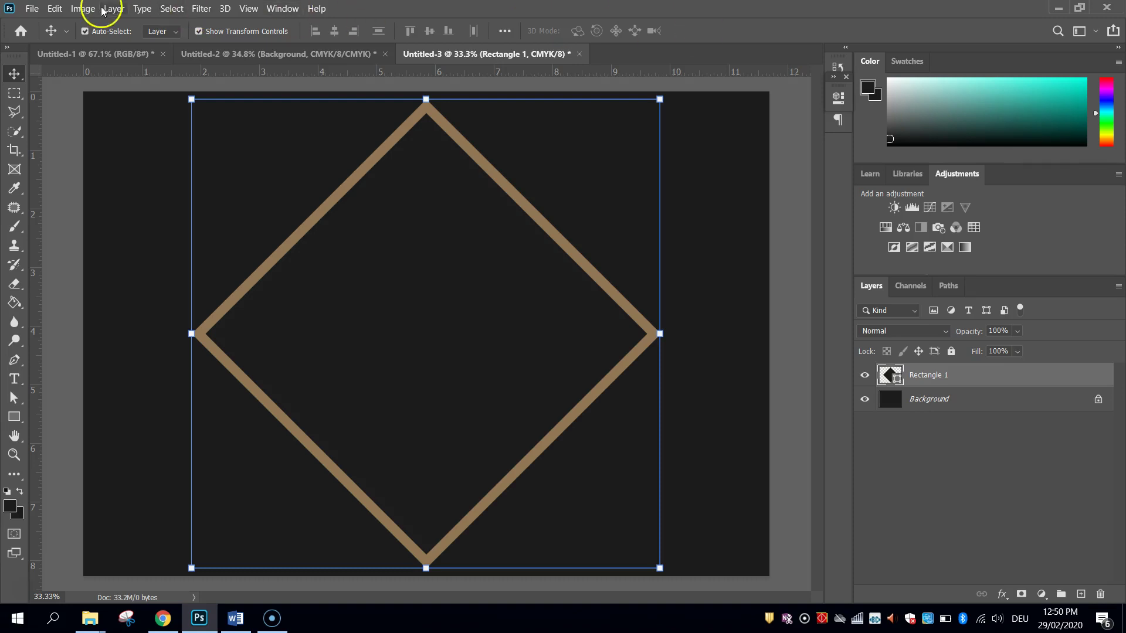
Copy the diamond and paste the duplicate in place on its own layer
{"action": "left_click", "coordinate": [54, 8]}
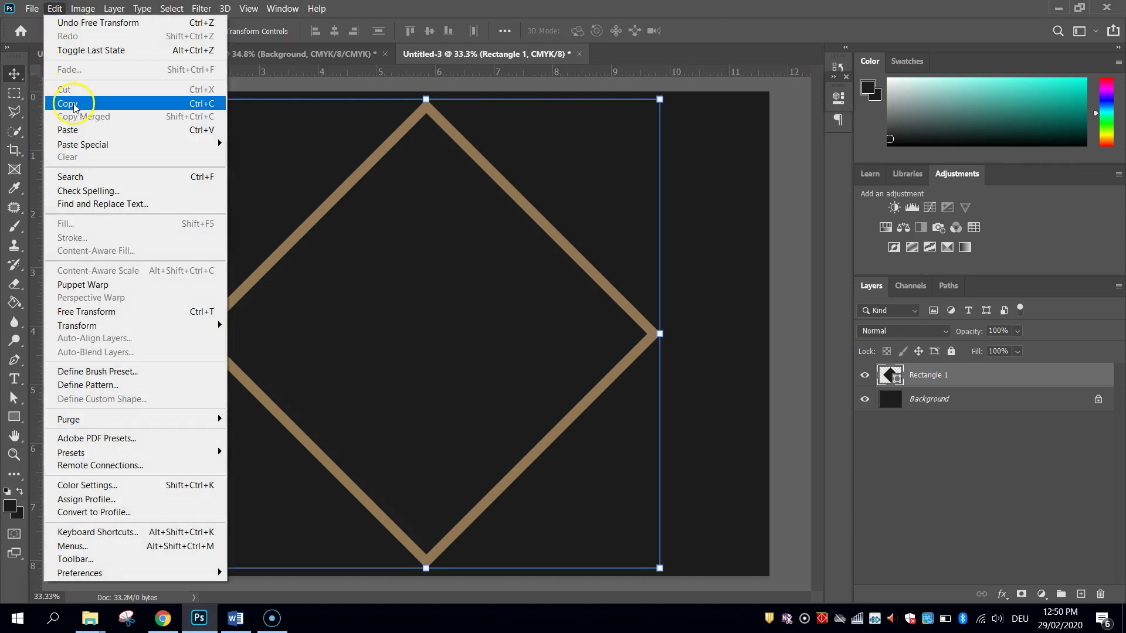
{"action": "left_click", "coordinate": [99, 111]}
{"action": "left_click", "coordinate": [55, 9]}
{"action": "mouse_move", "coordinate": [187, 144]}
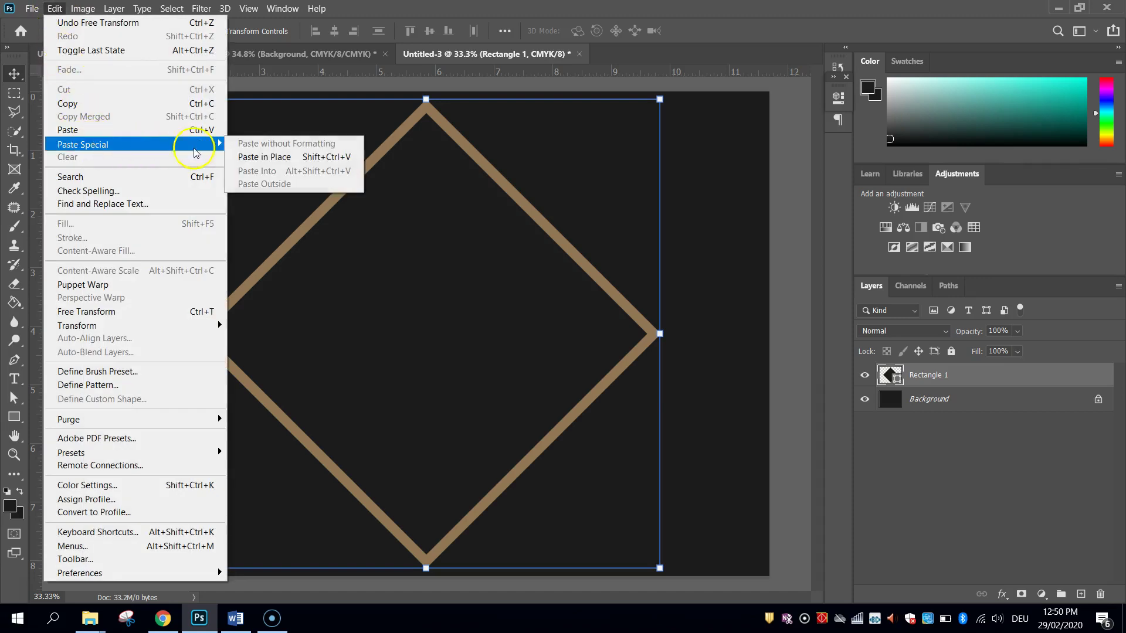
{"action": "left_click", "coordinate": [297, 159]}
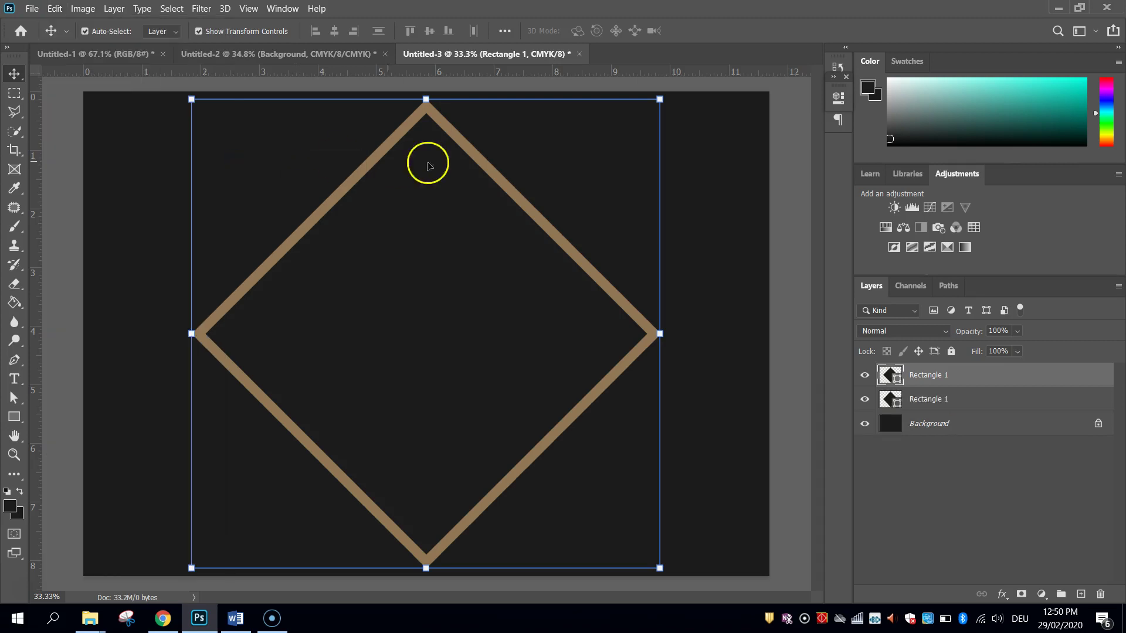
Scale the duplicate diamond about its centre to about 75.64% (6.051 in wide), apply the transform and deselect it
{"action": "left_click_drag", "start_coordinate": [660, 99], "coordinate": [610, 165]}
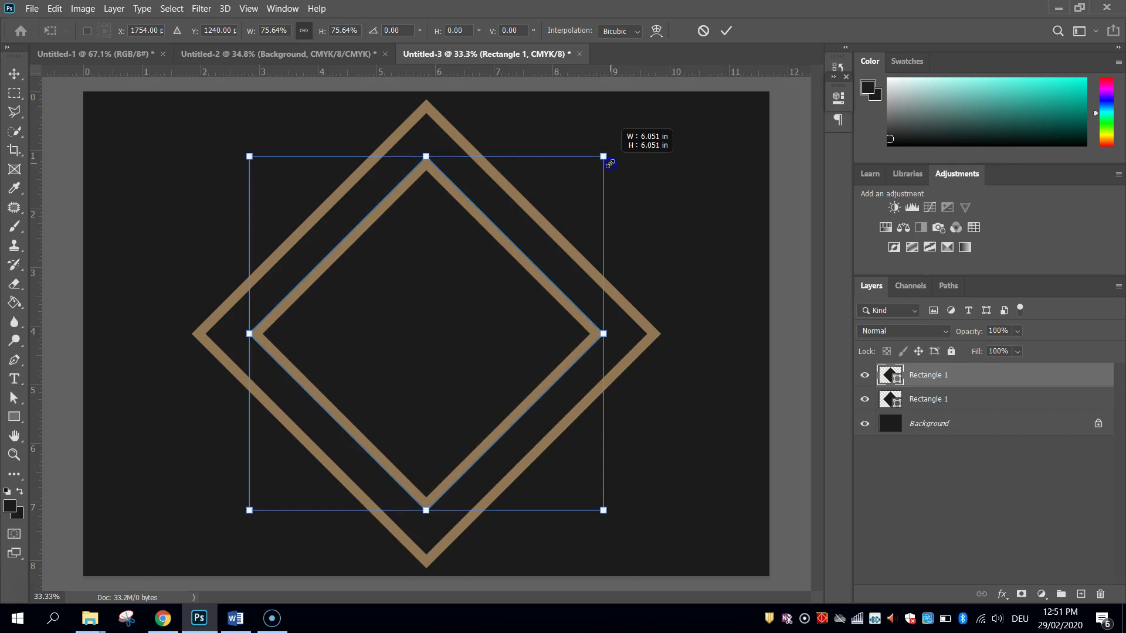
{"action": "left_click", "coordinate": [725, 31]}
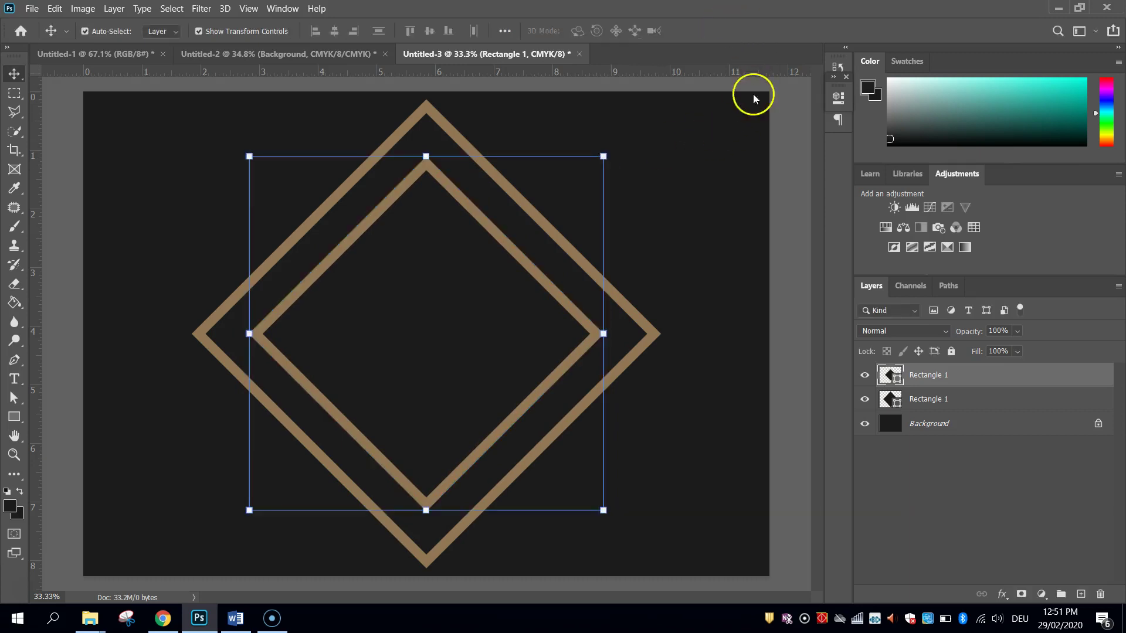
{"action": "left_click", "coordinate": [791, 117]}
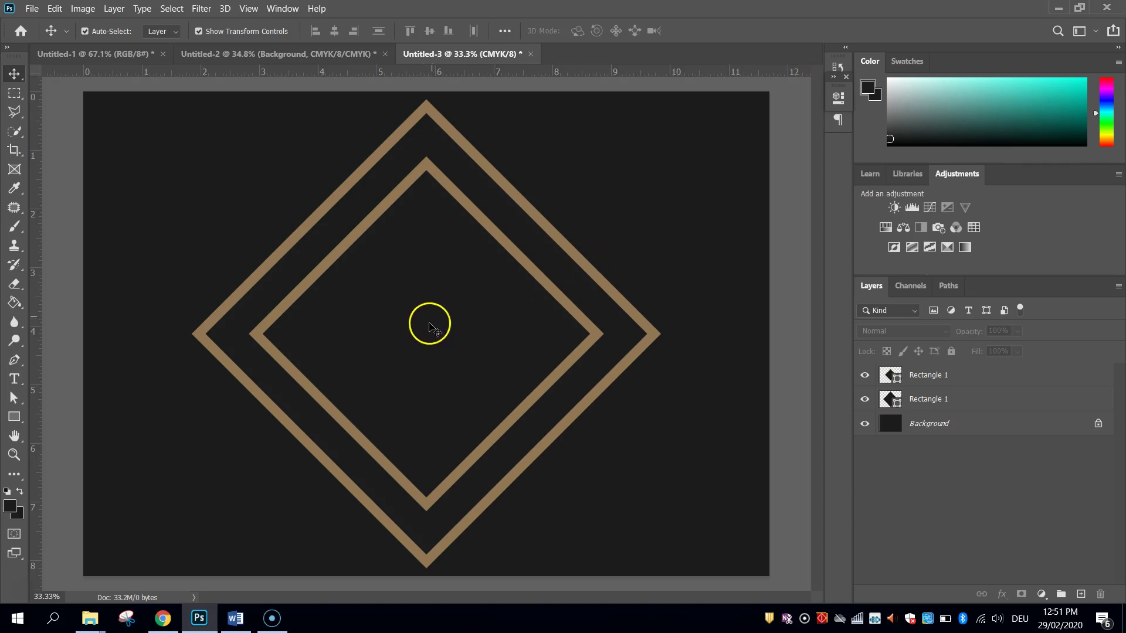
{"action": "left_click", "coordinate": [436, 326]}
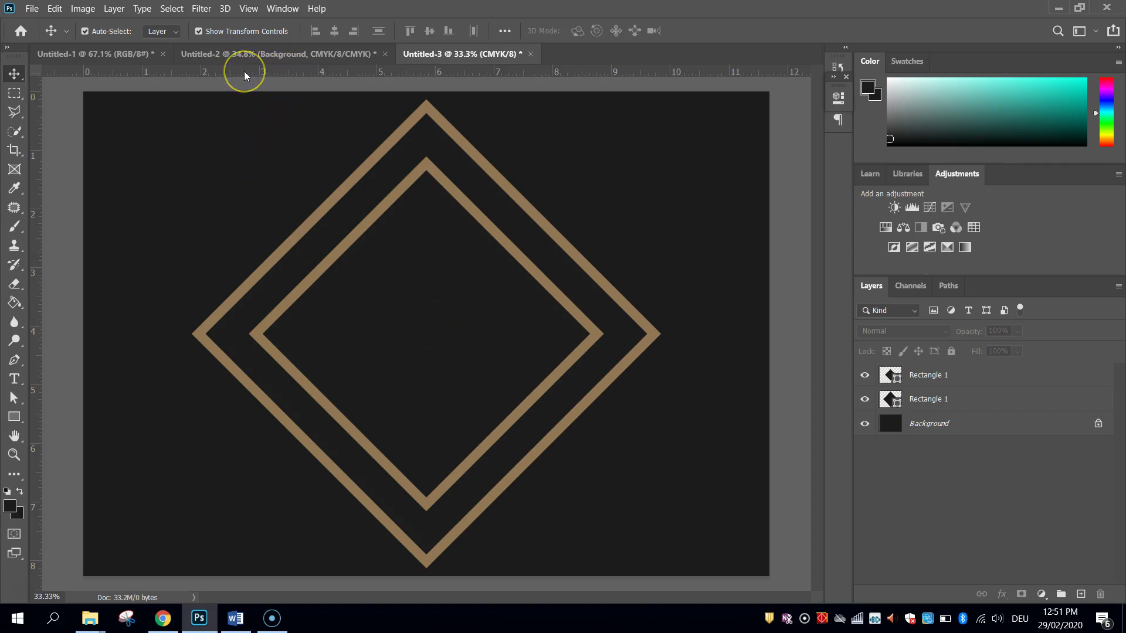
Place a vertical and a horizontal ruler guide crossing at the centre of the diamonds
{"action": "key", "text": "ctrl"}
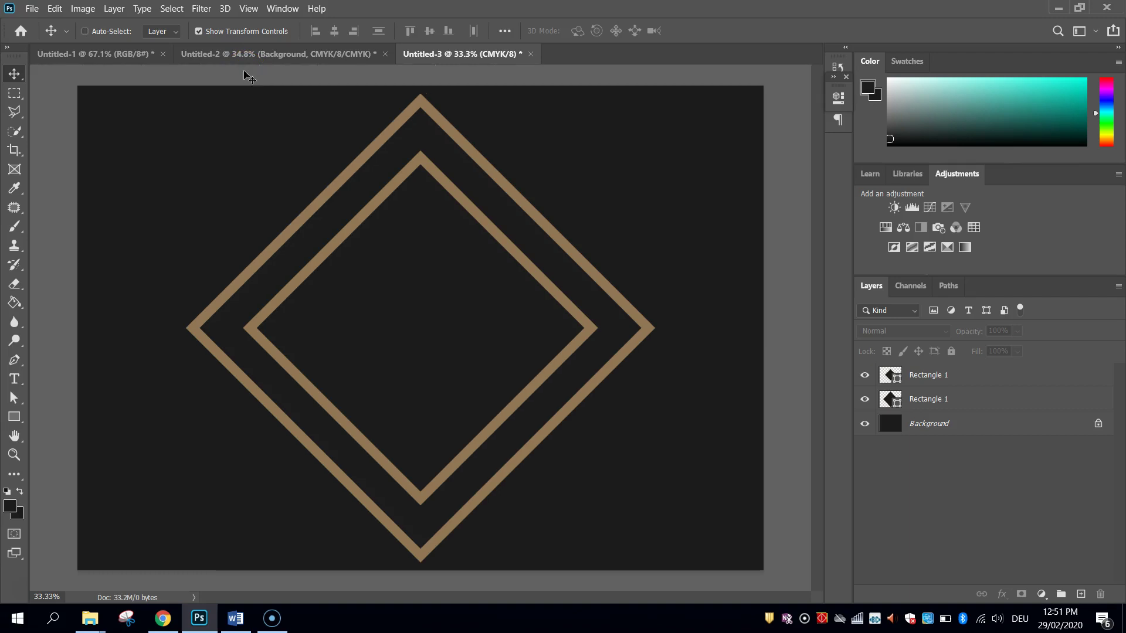
{"action": "left_click", "coordinate": [212, 83]}
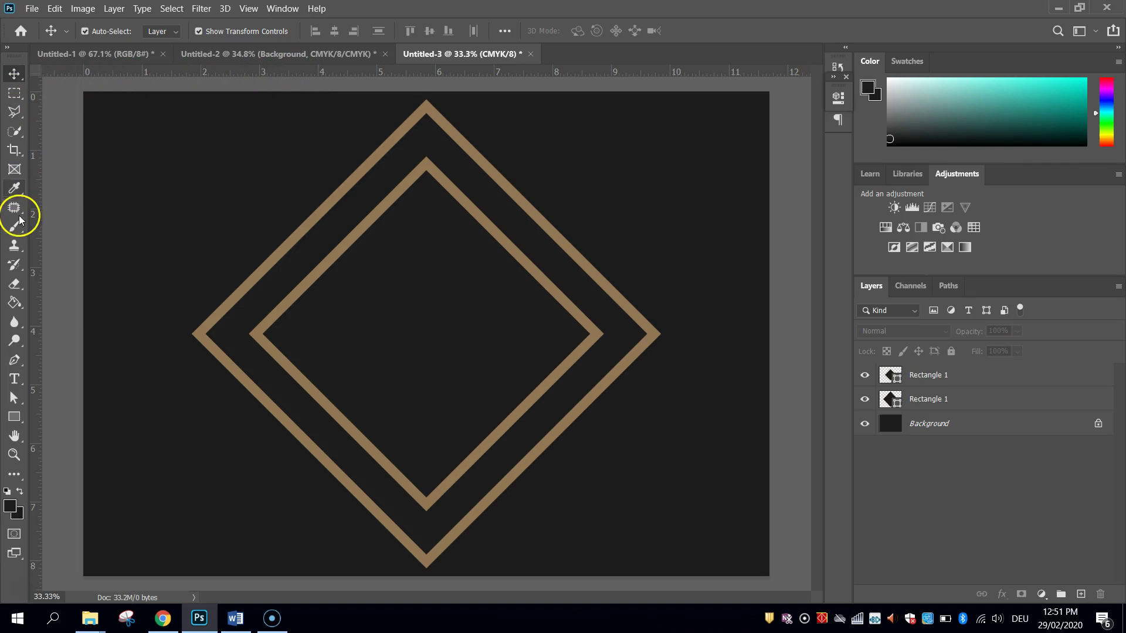
{"action": "left_click_drag", "start_coordinate": [35, 221], "coordinate": [424, 237]}
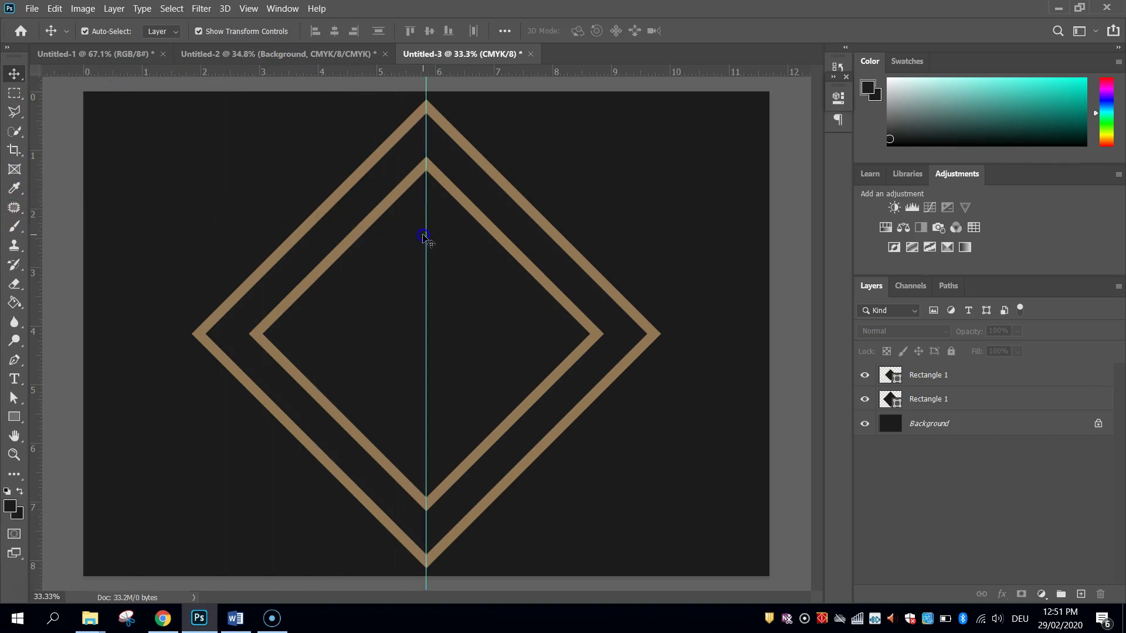
{"action": "left_click_drag", "start_coordinate": [469, 69], "coordinate": [518, 333]}
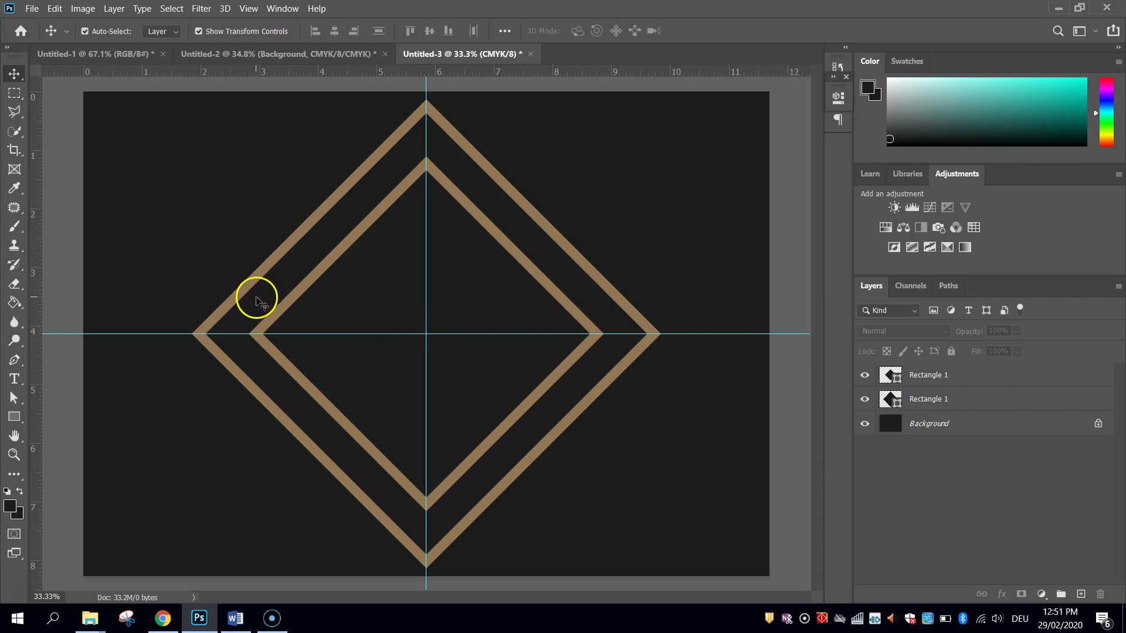
Draw a rectangle about 2610 × 512 px with a 50 px tan stroke, centred on the guide intersection
{"action": "left_click", "coordinate": [11, 417]}
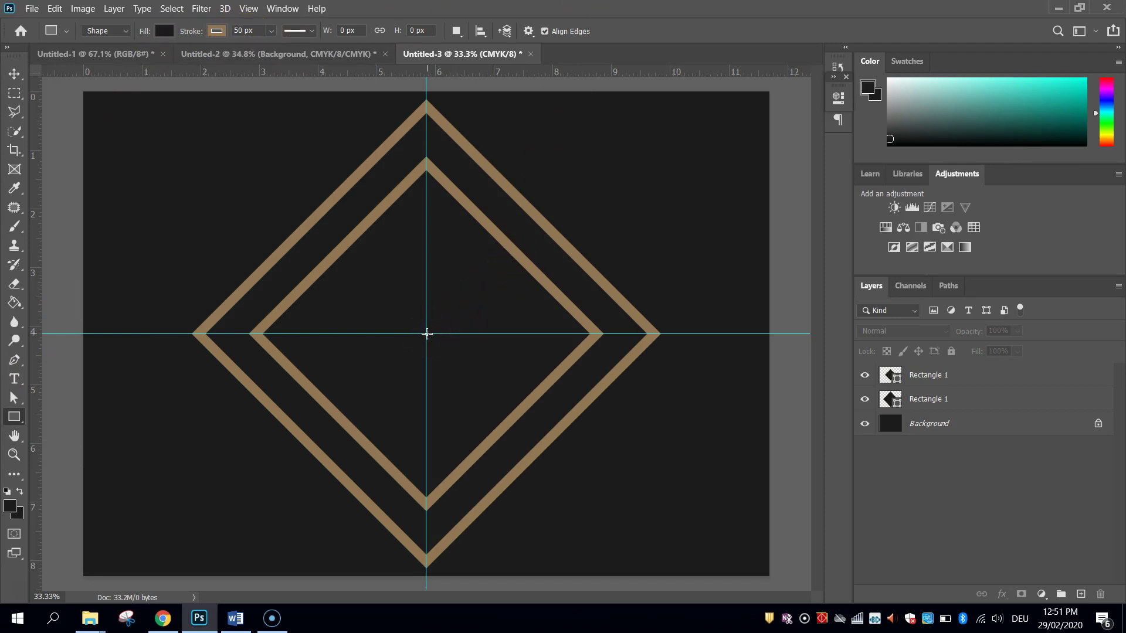
{"action": "mouse_move", "coordinate": [426, 333]}
{"action": "left_mouse_down"}
{"action": "mouse_move", "coordinate": [508, 342]}
{"action": "mouse_move", "coordinate": [563, 382]}
{"action": "mouse_move", "coordinate": [483, 396]}
{"action": "mouse_move", "coordinate": [680, 384]}
{"action": "left_mouse_up"}
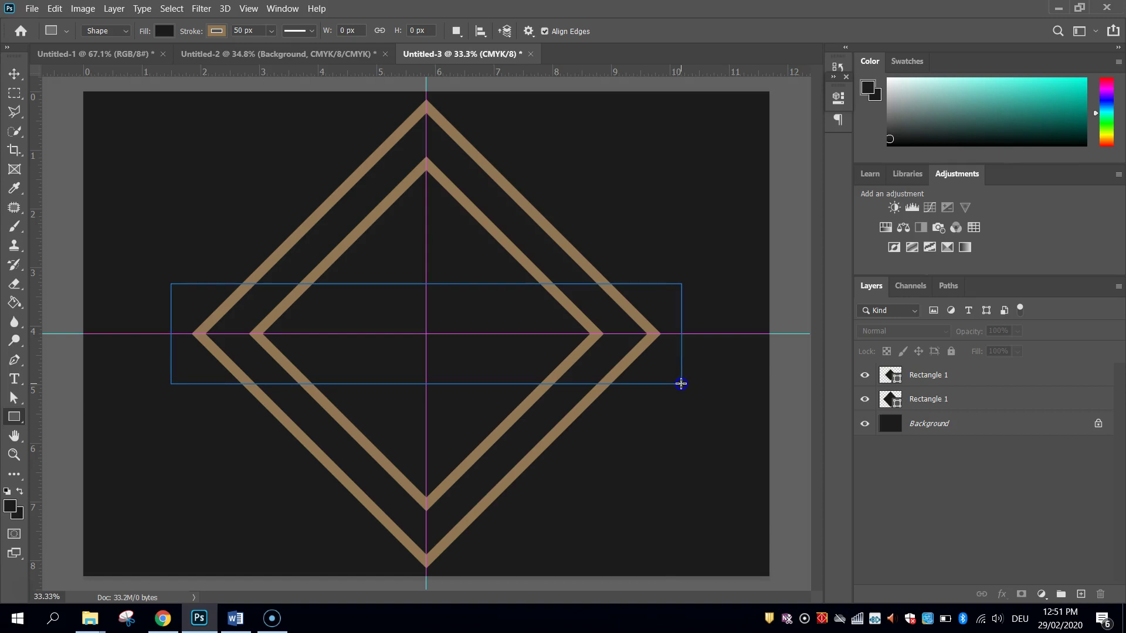
{"action": "left_click", "coordinate": [840, 100]}
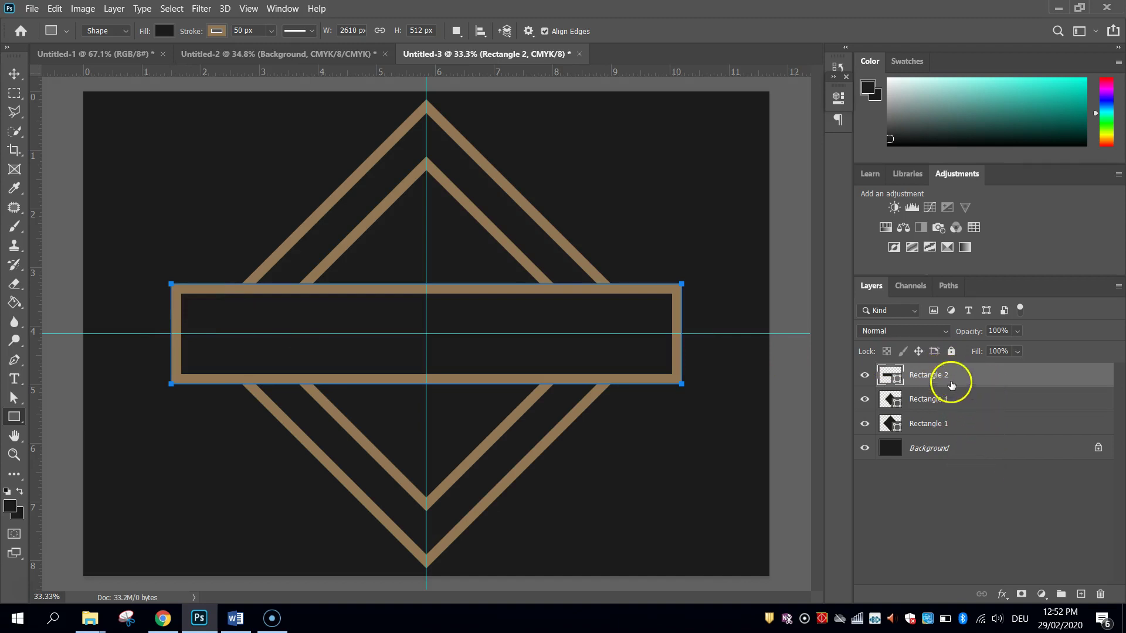
Move the wide rectangle's layer beneath both diamonds, just above the background, and deselect it
{"action": "left_click", "coordinate": [937, 376]}
{"action": "left_click_drag", "start_coordinate": [937, 376], "coordinate": [946, 431]}
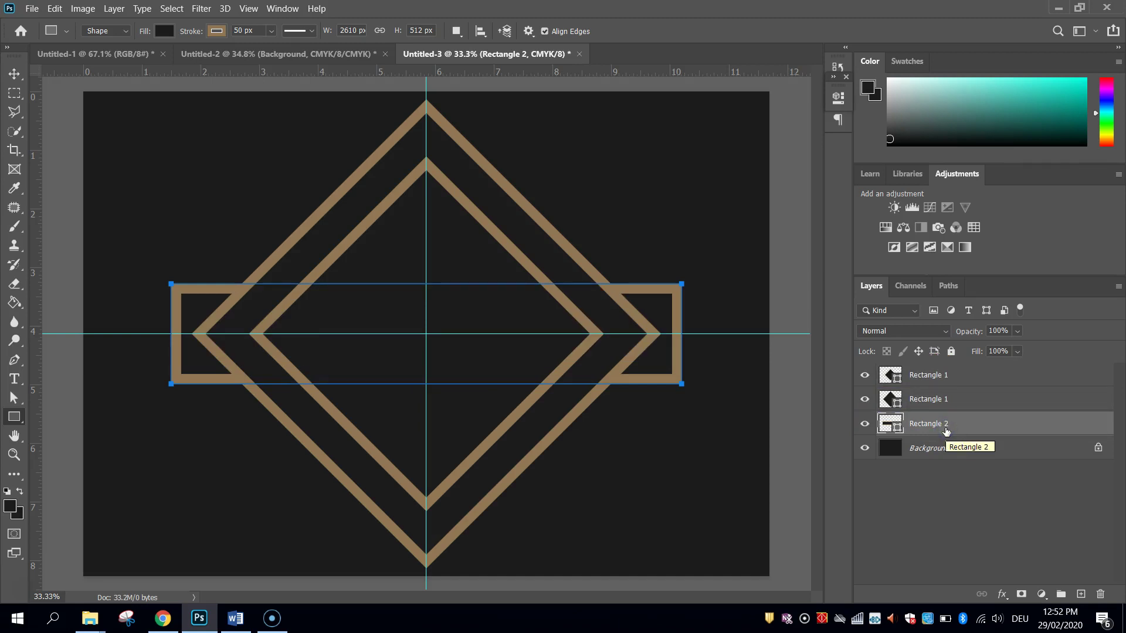
{"action": "left_click", "coordinate": [14, 73]}
{"action": "left_click", "coordinate": [145, 237]}
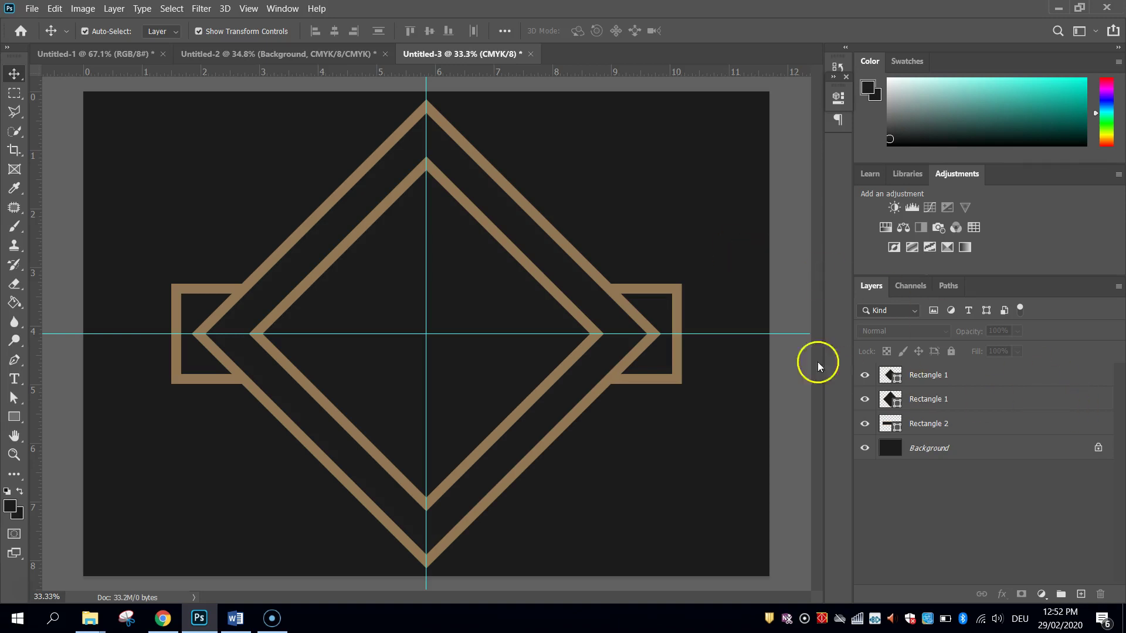
Rasterize the wide rectangle's shape layer
{"action": "left_click", "coordinate": [671, 292]}
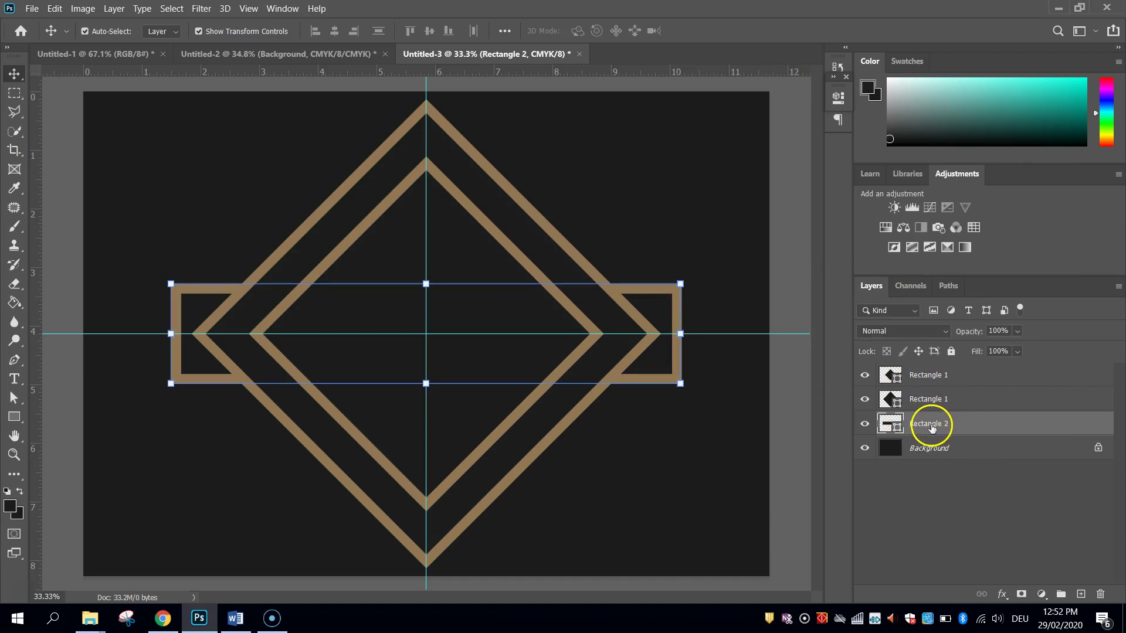
{"action": "right_click", "coordinate": [970, 427]}
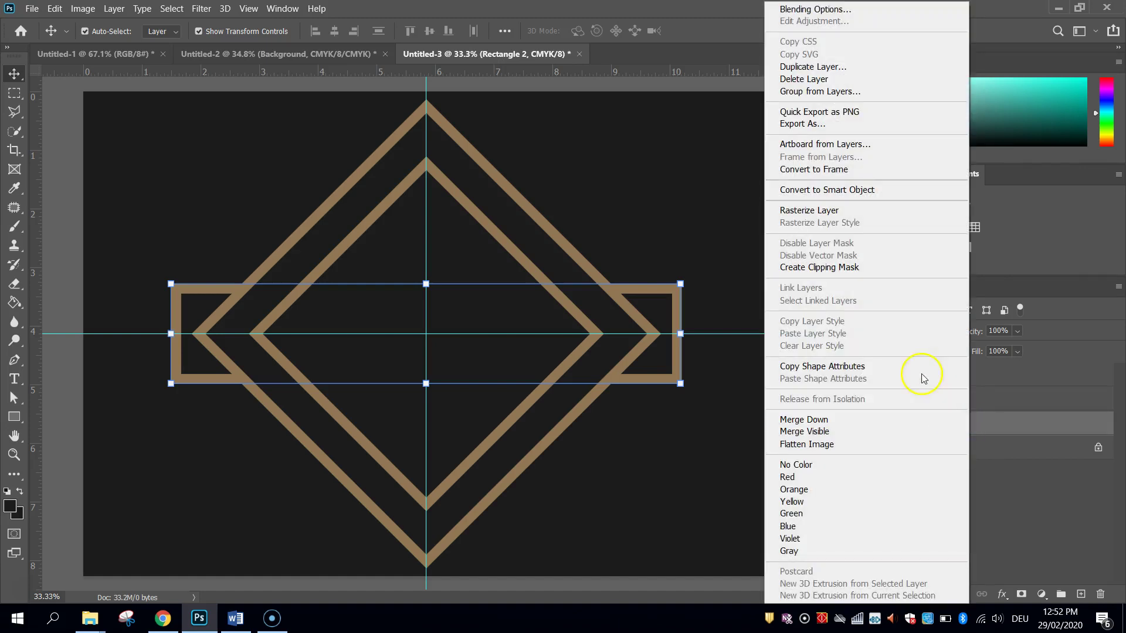
{"action": "left_click", "coordinate": [833, 212]}
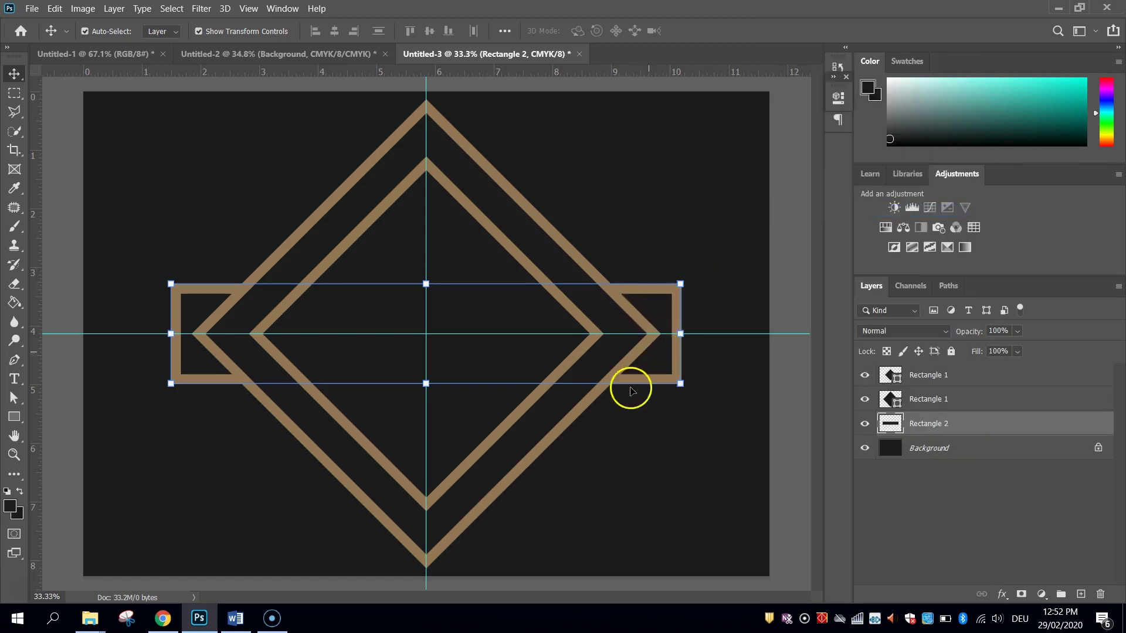
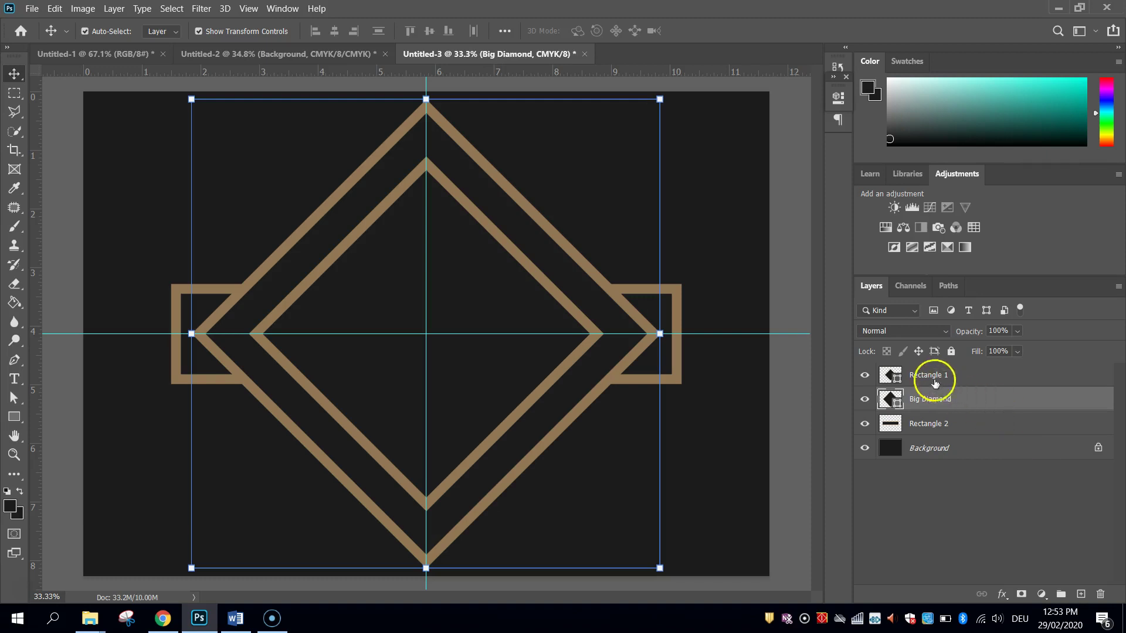
Rename the inner diamond's layer Small Diamond and the wide rectangle's layer Rectangle
{"action": "left_click", "coordinate": [926, 376]}
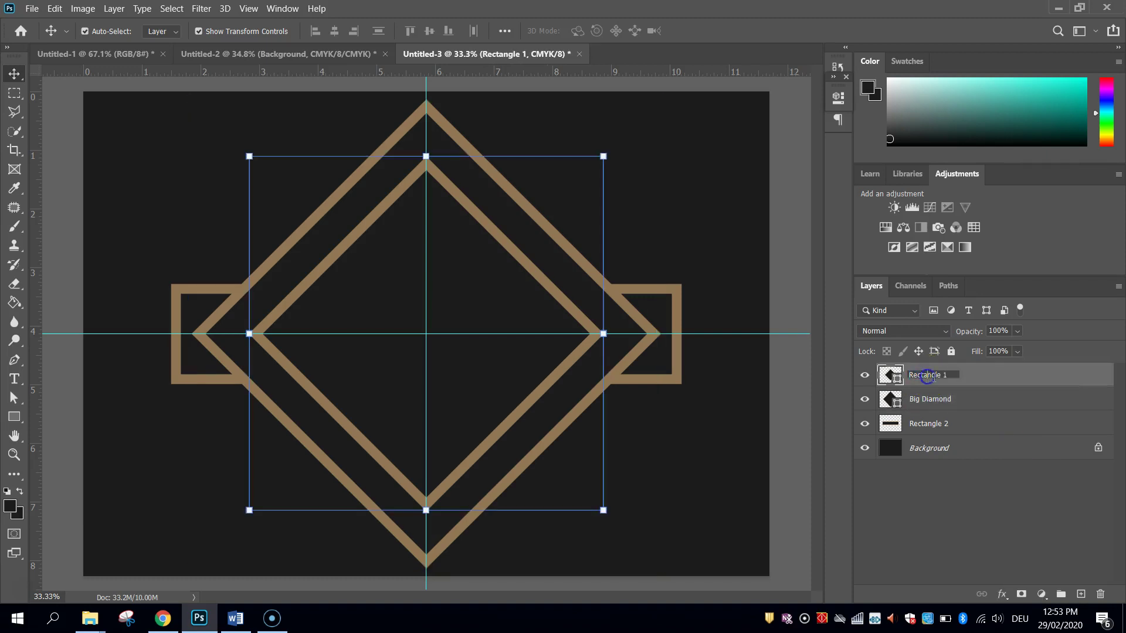
{"action": "left_click_drag", "start_coordinate": [956, 374], "coordinate": [818, 373]}
{"action": "type", "text": "Small Diamond"}
{"action": "key", "text": "Return"}
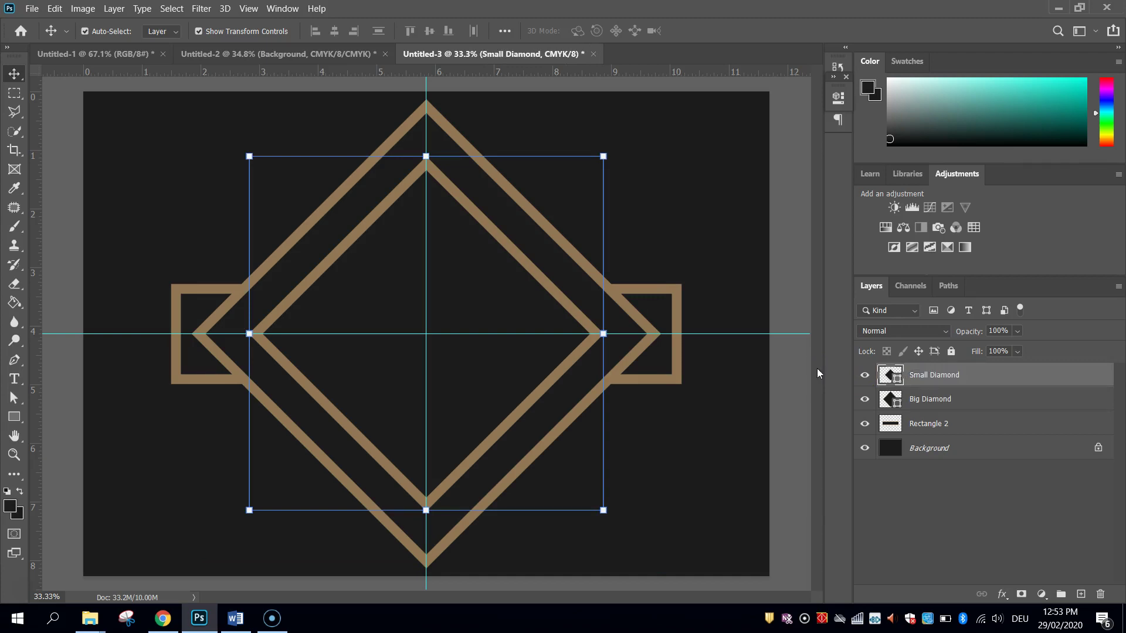
{"action": "double_click", "coordinate": [932, 423]}
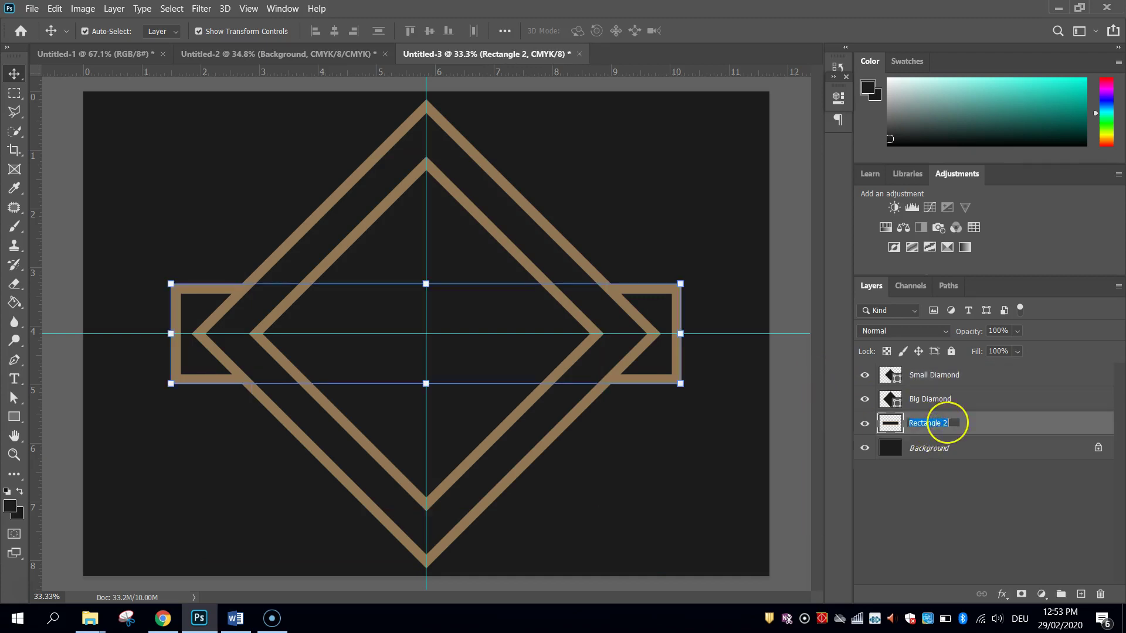
{"action": "key", "text": "Return"}
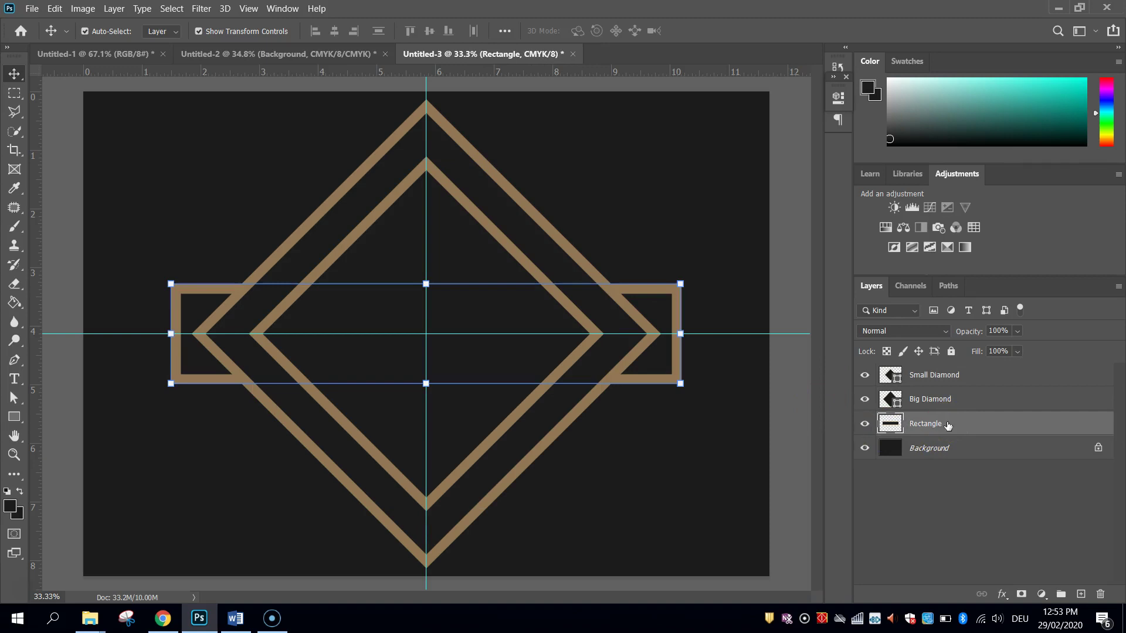
{"action": "left_click", "coordinate": [925, 376]}
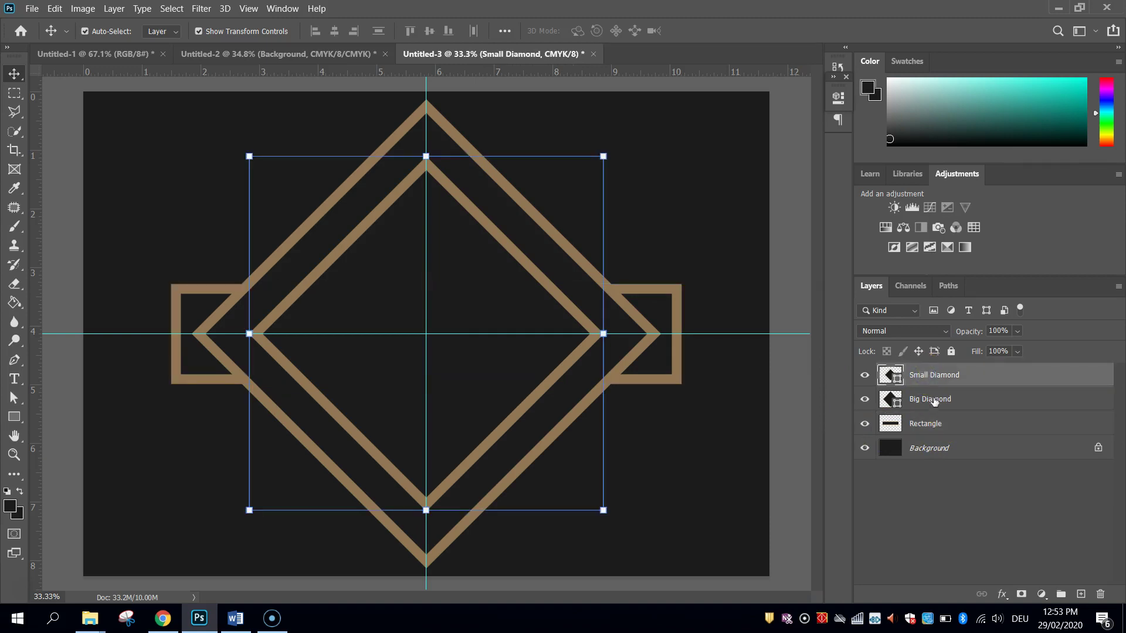
{"action": "left_click", "coordinate": [934, 400]}
{"action": "left_click", "coordinate": [940, 423]}
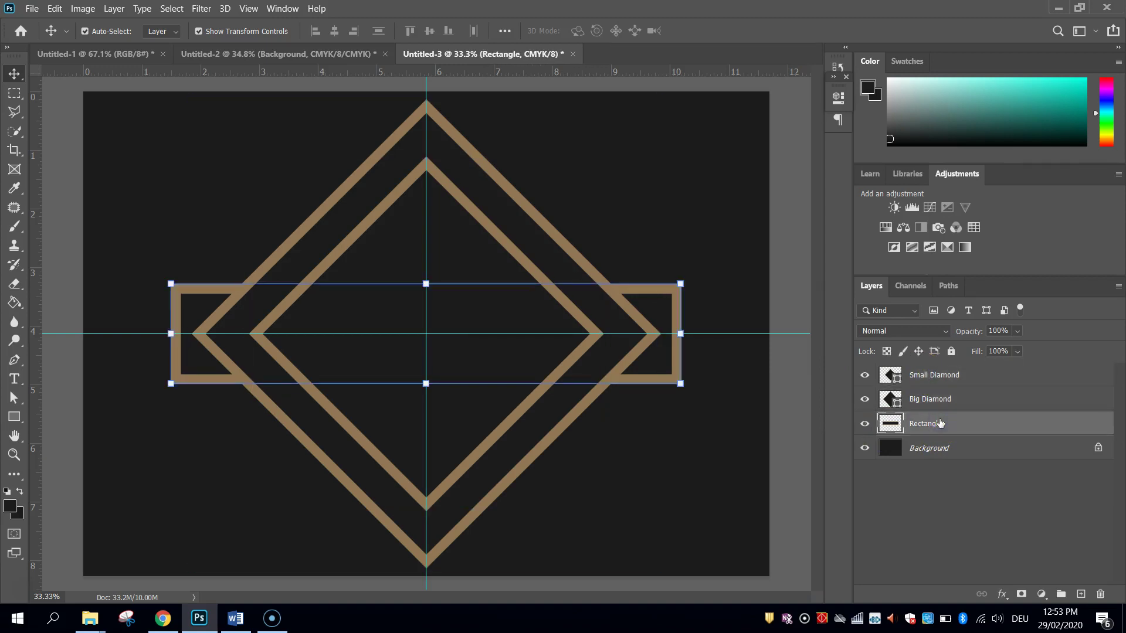
Load the outline of the Big Diamond layer as a selection
{"action": "left_click", "coordinate": [934, 404]}
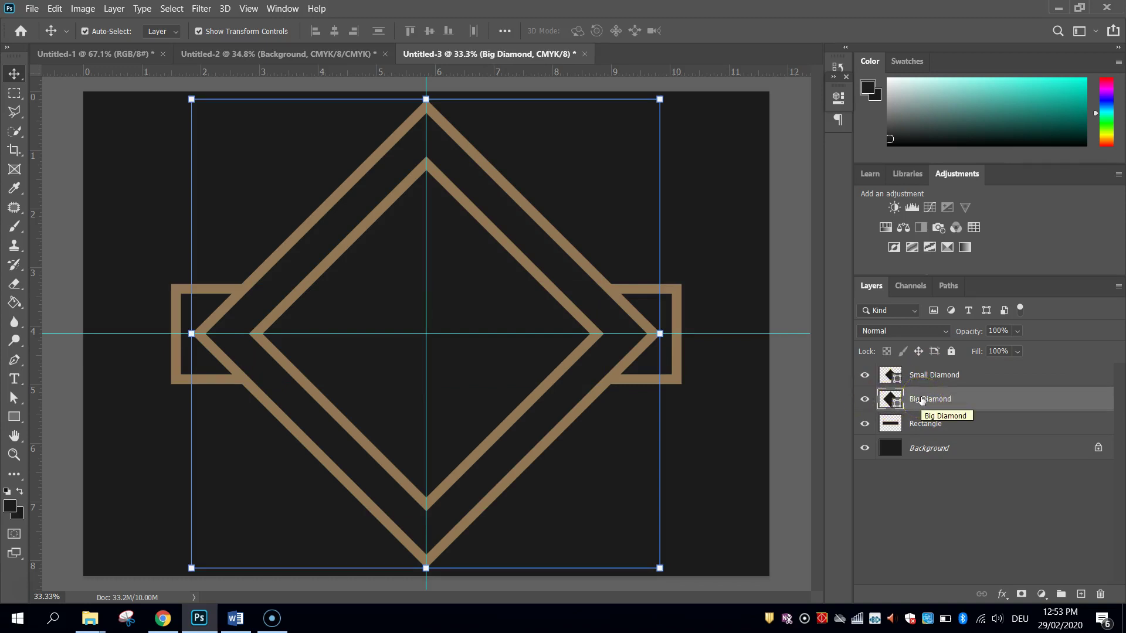
{"action": "left_click_drag", "start_coordinate": [921, 399], "coordinate": [890, 399]}
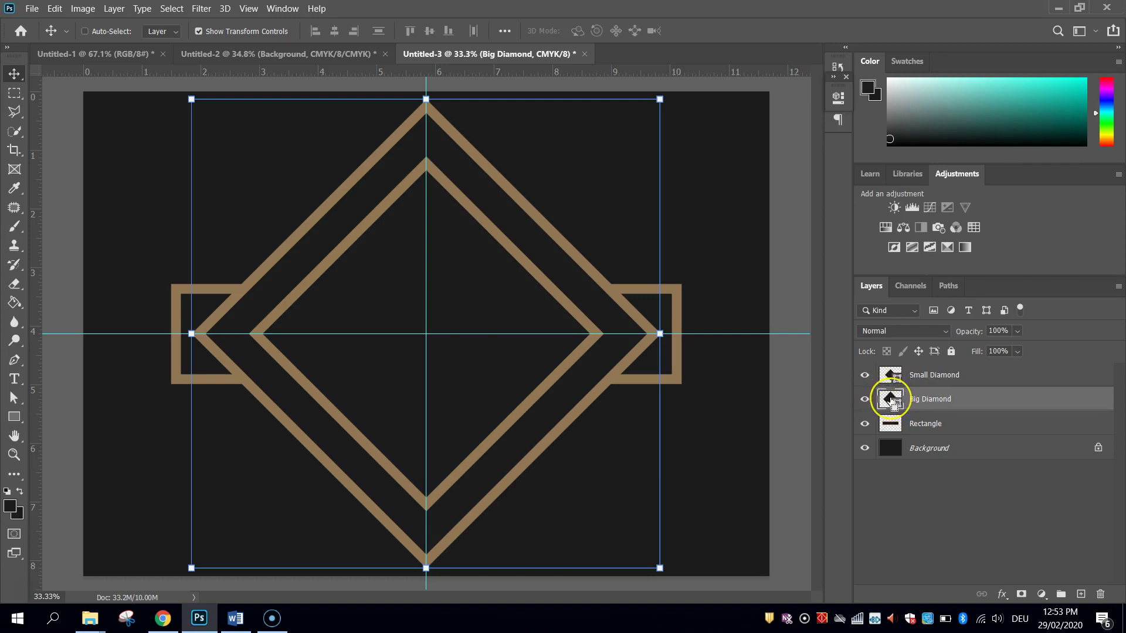
{"action": "left_click", "coordinate": [891, 401], "text": "ctrl"}
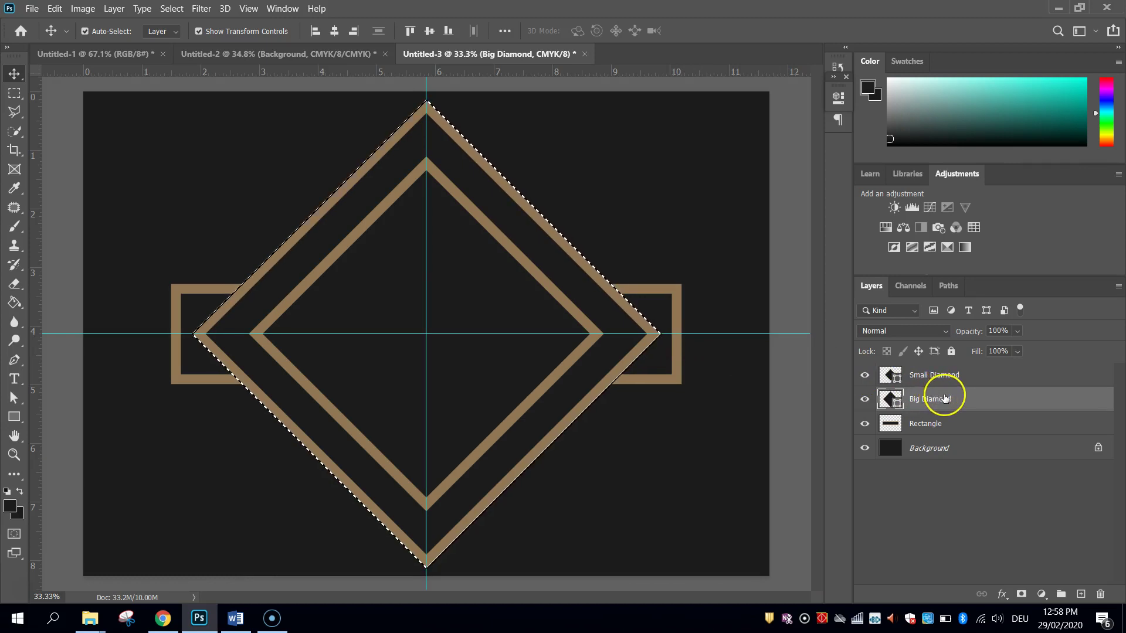
Invert the selection, delete the parts of the Rectangle layer outside the big diamond, and deselect
{"action": "left_click", "coordinate": [954, 427]}
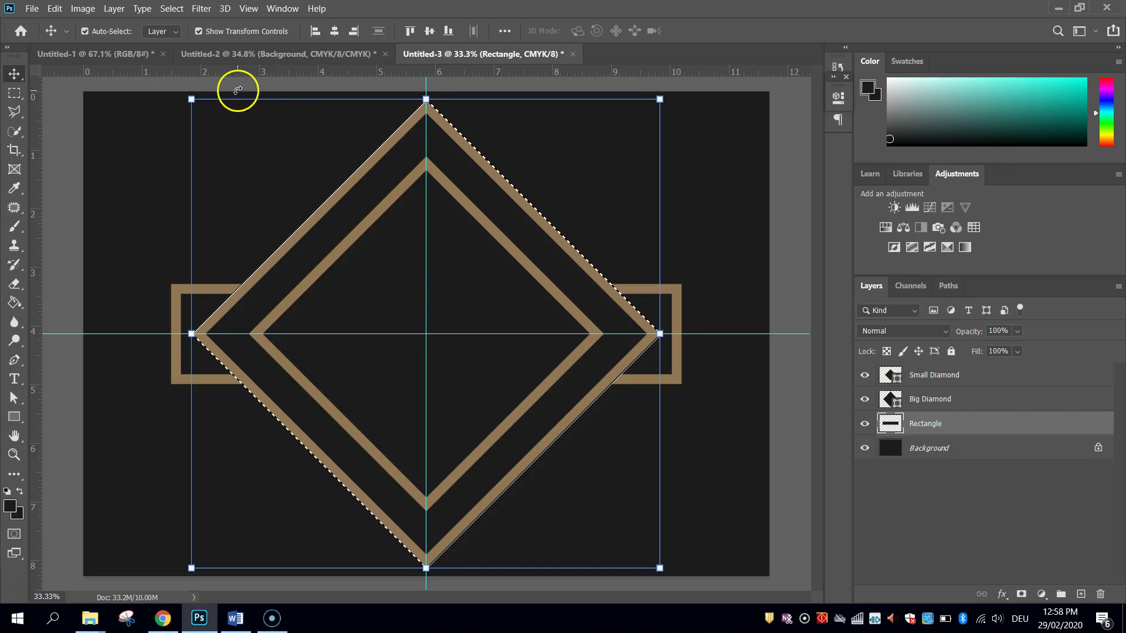
{"action": "left_click", "coordinate": [176, 9]}
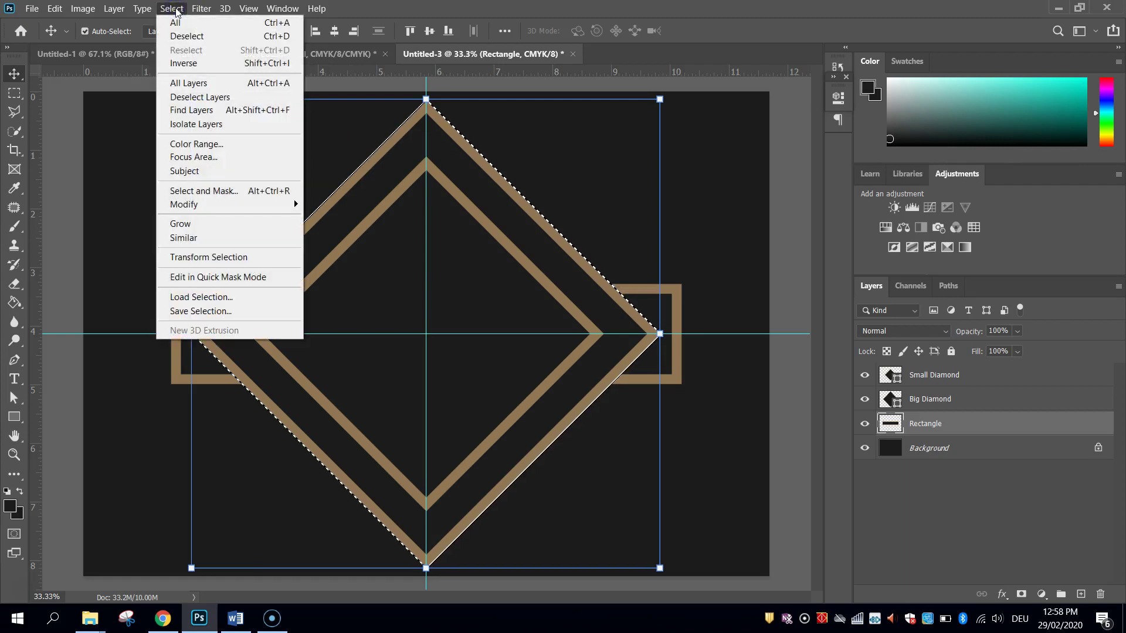
{"action": "left_click", "coordinate": [197, 64]}
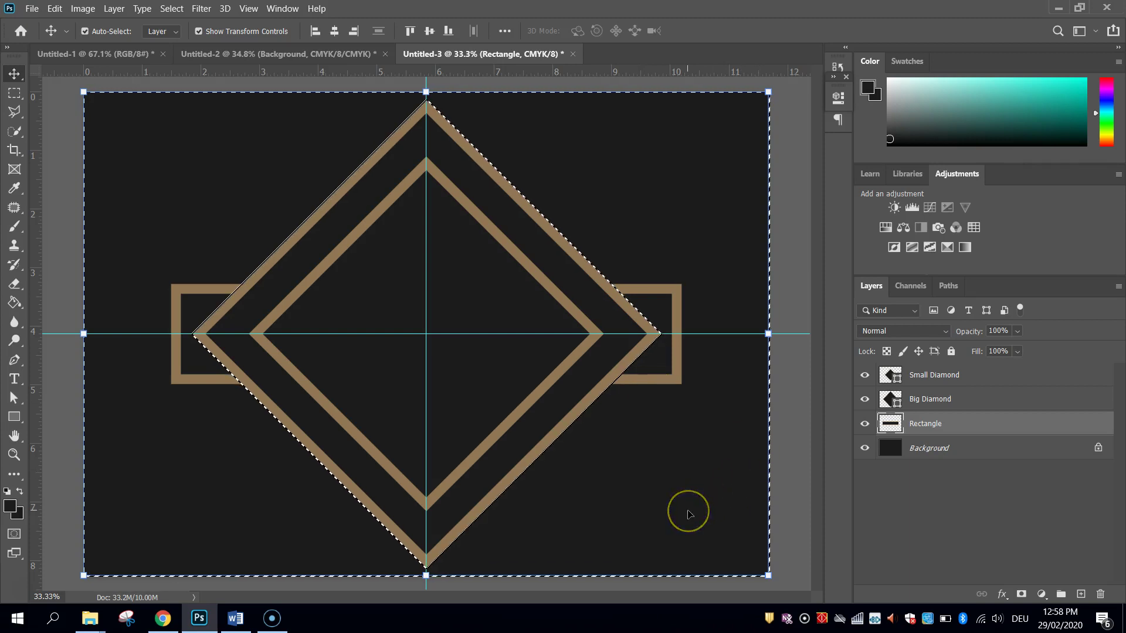
{"action": "key", "text": "Delete"}
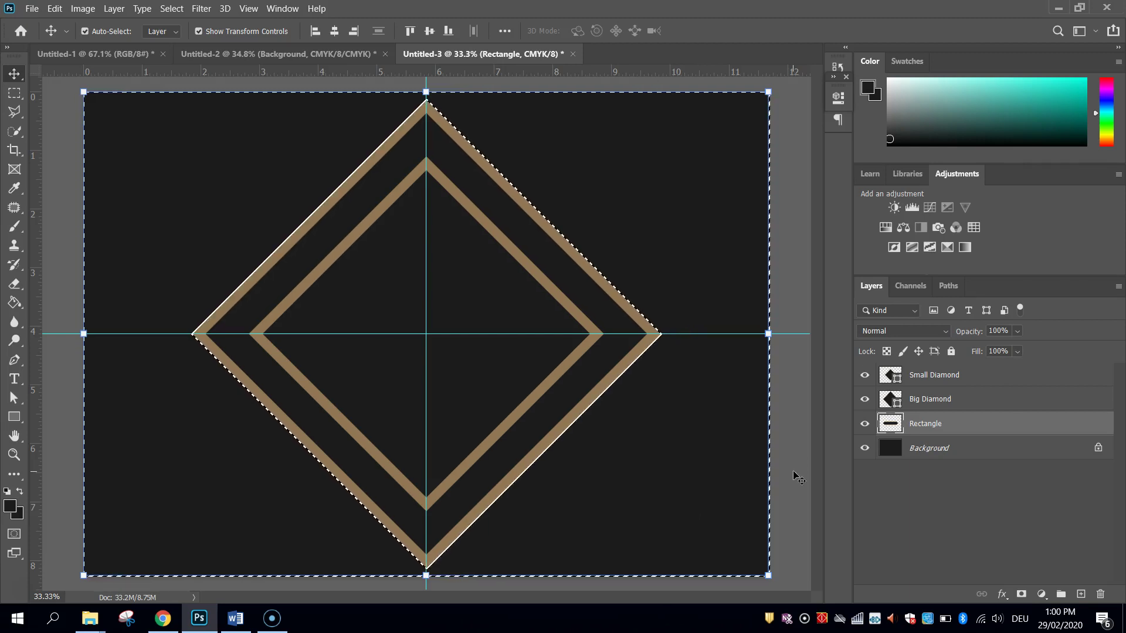
{"action": "left_click", "coordinate": [164, 7]}
{"action": "left_click", "coordinate": [190, 39]}
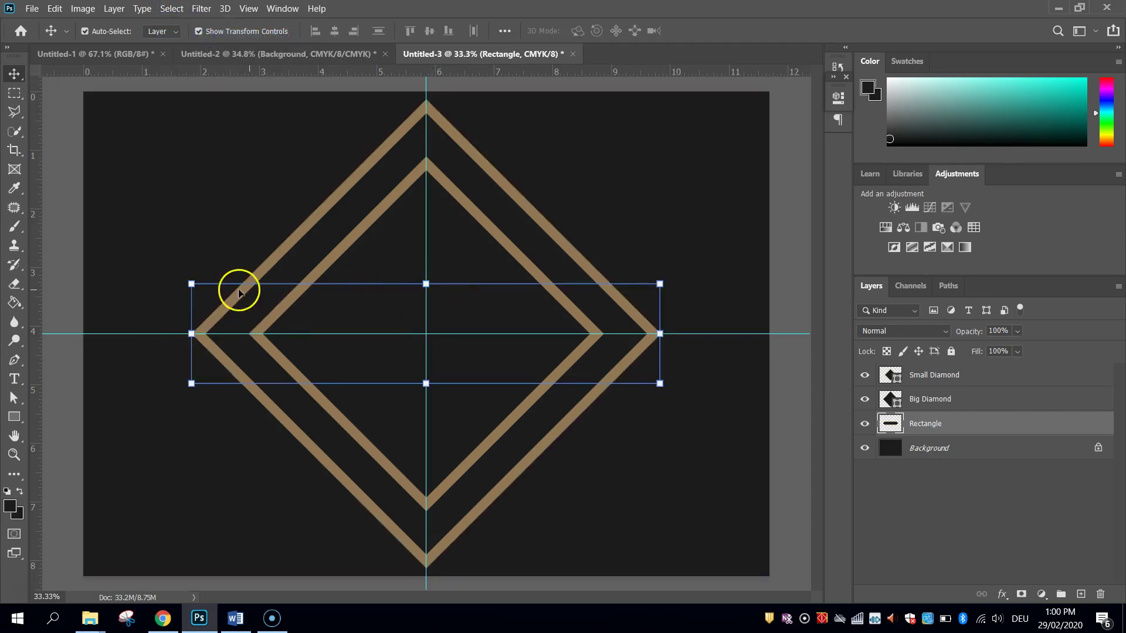
{"action": "left_click", "coordinate": [791, 371]}
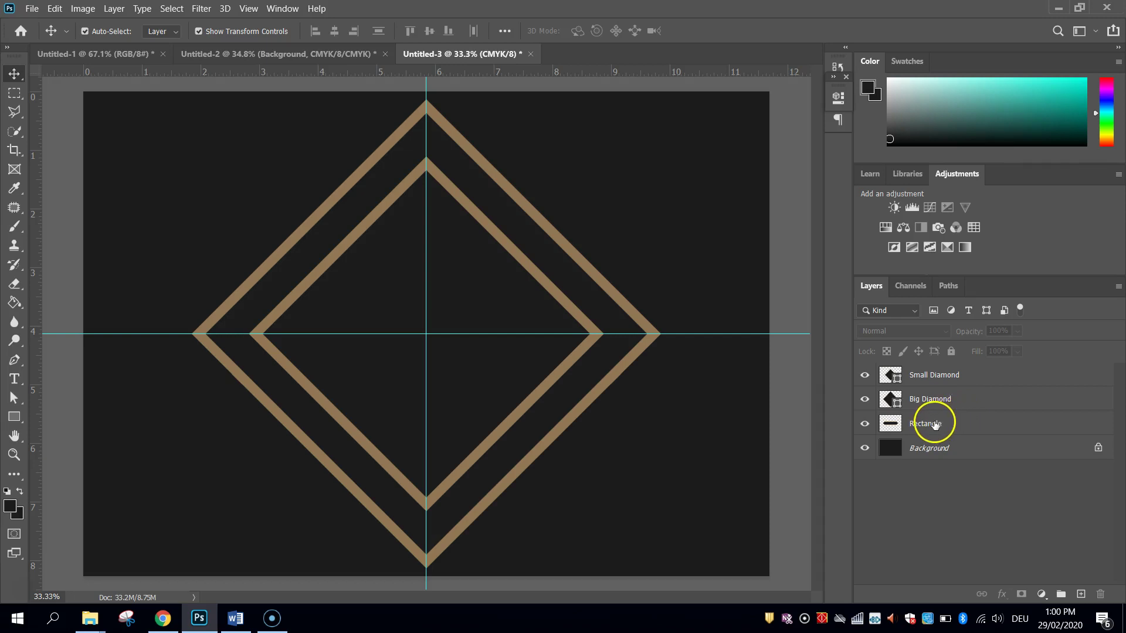
Move the Rectangle layer directly above Big Diamond and scale it down slightly about its centre to fit within the outer diamond's frame
{"action": "left_click_drag", "start_coordinate": [934, 424], "coordinate": [939, 392]}
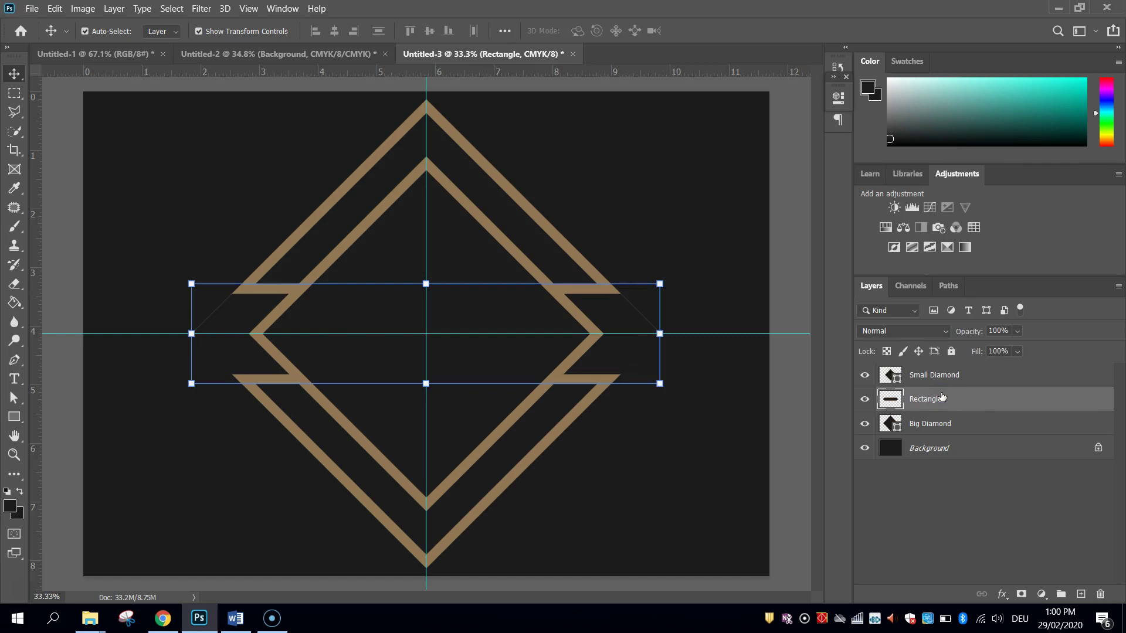
{"action": "left_click", "coordinate": [793, 187]}
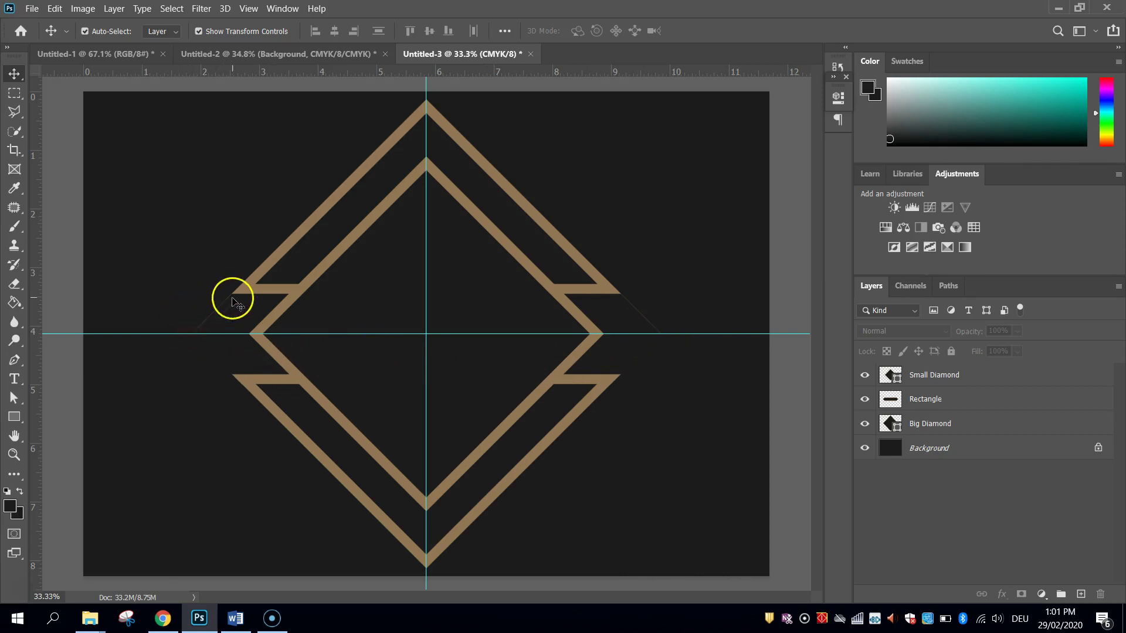
{"action": "left_click", "coordinate": [953, 401]}
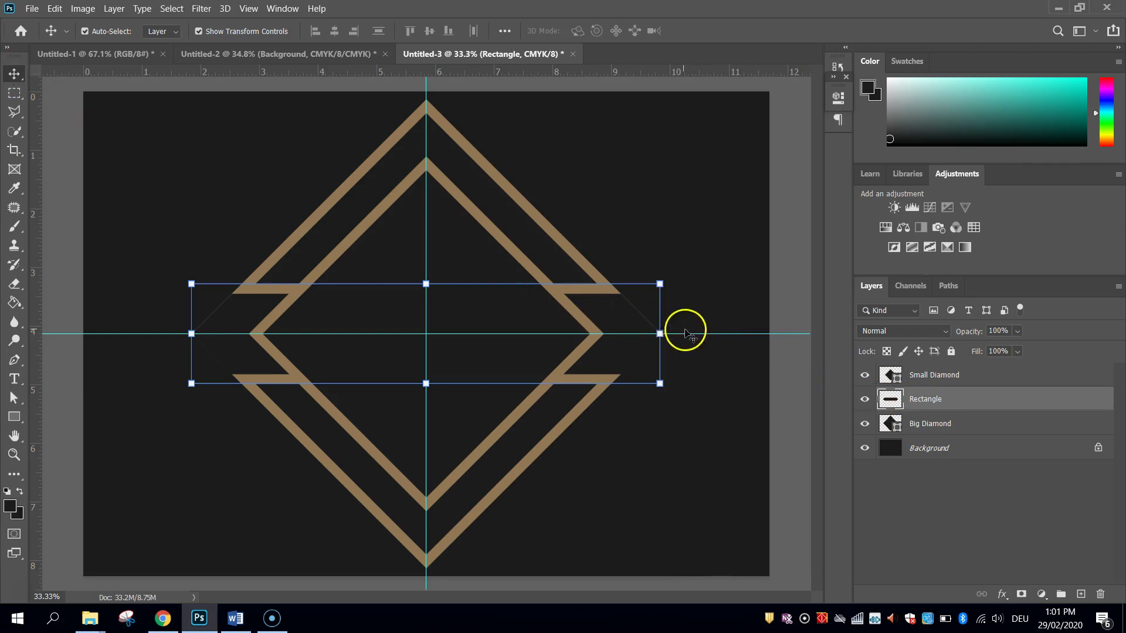
{"action": "left_click", "coordinate": [661, 334]}
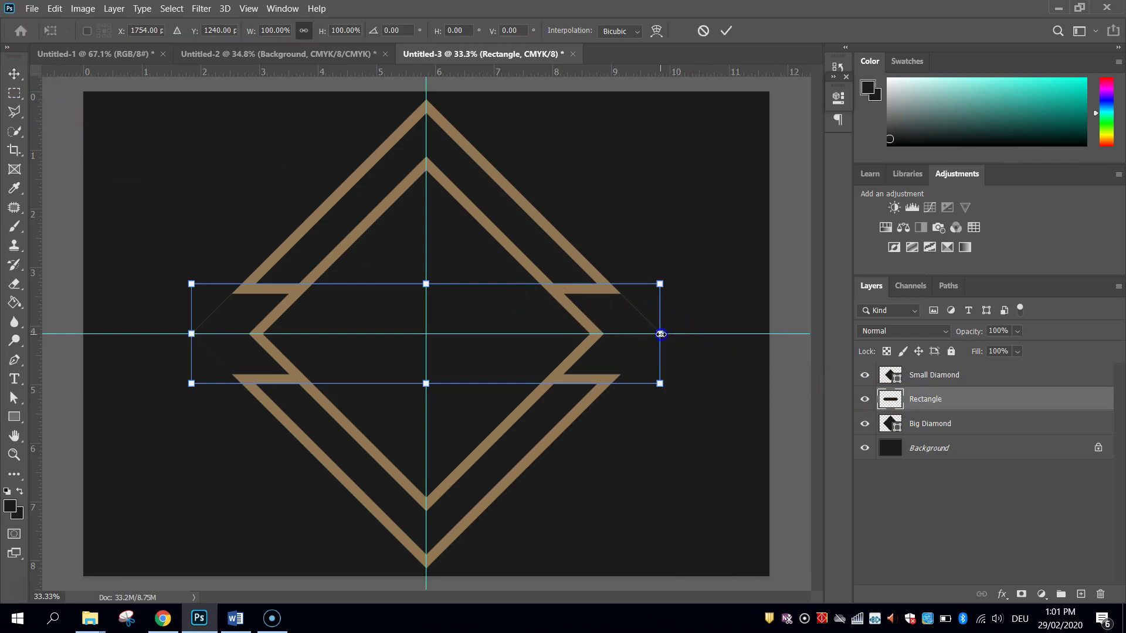
{"action": "left_click_drag", "start_coordinate": [660, 334], "coordinate": [648, 334]}
{"action": "left_click", "coordinate": [726, 30]}
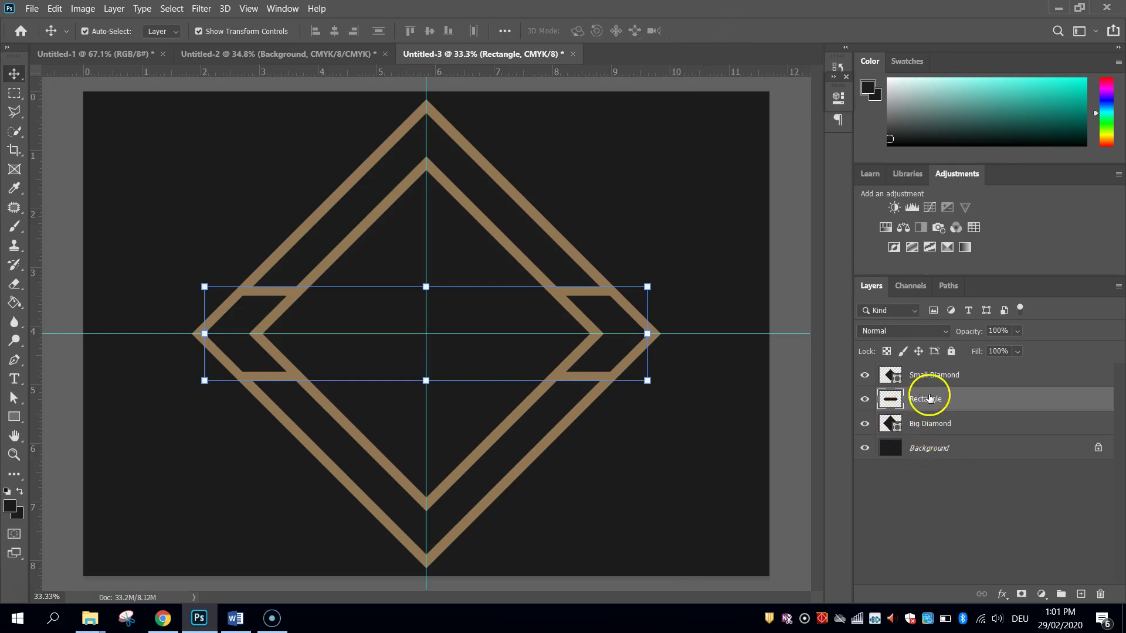
Move the Rectangle layer to the front, above Small Diamond, and deselect it
{"action": "left_click_drag", "start_coordinate": [927, 401], "coordinate": [927, 375]}
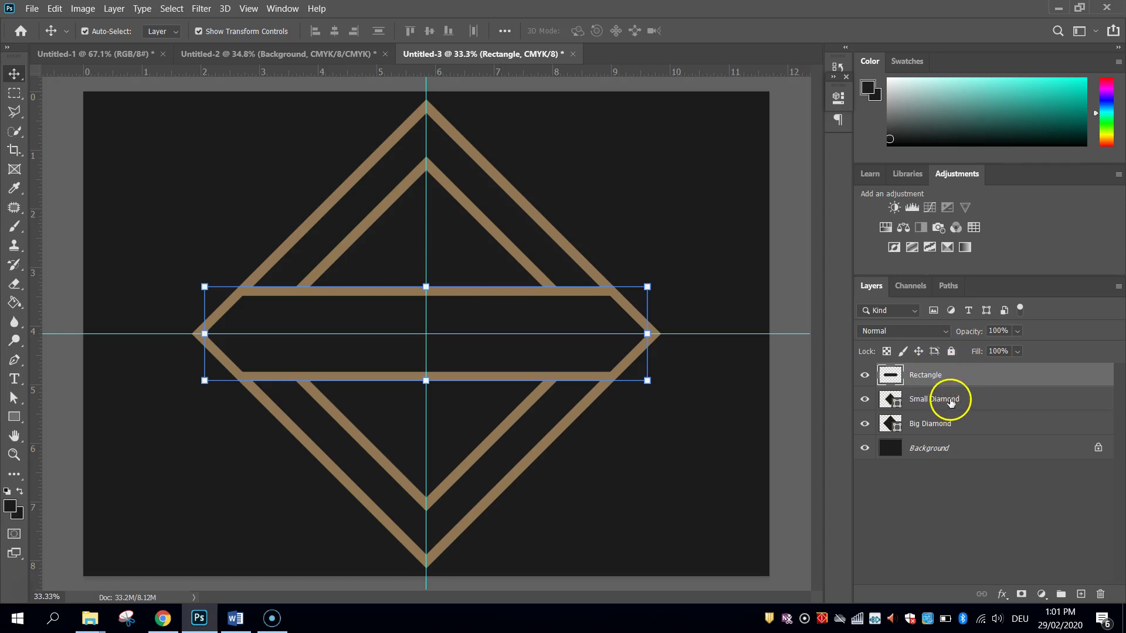
{"action": "left_click", "coordinate": [951, 426]}
{"action": "left_click", "coordinate": [946, 475]}
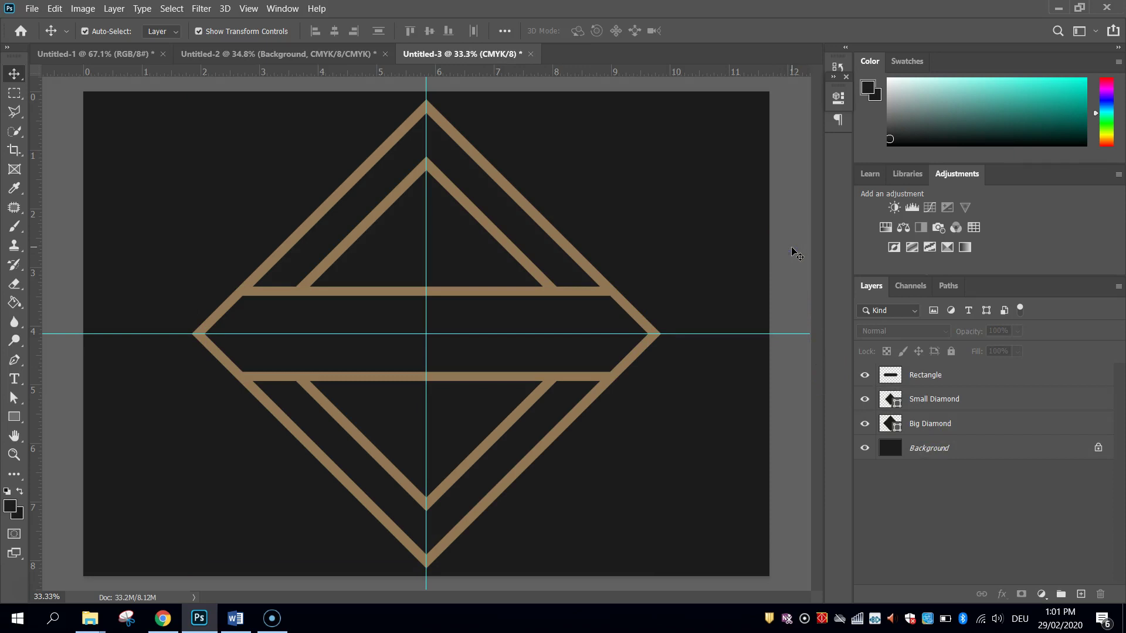
Remove the horizontal and vertical guides from the canvas
{"action": "left_click_drag", "start_coordinate": [785, 250], "coordinate": [800, 18]}
{"action": "left_click_drag", "start_coordinate": [423, 88], "coordinate": [31, 68]}
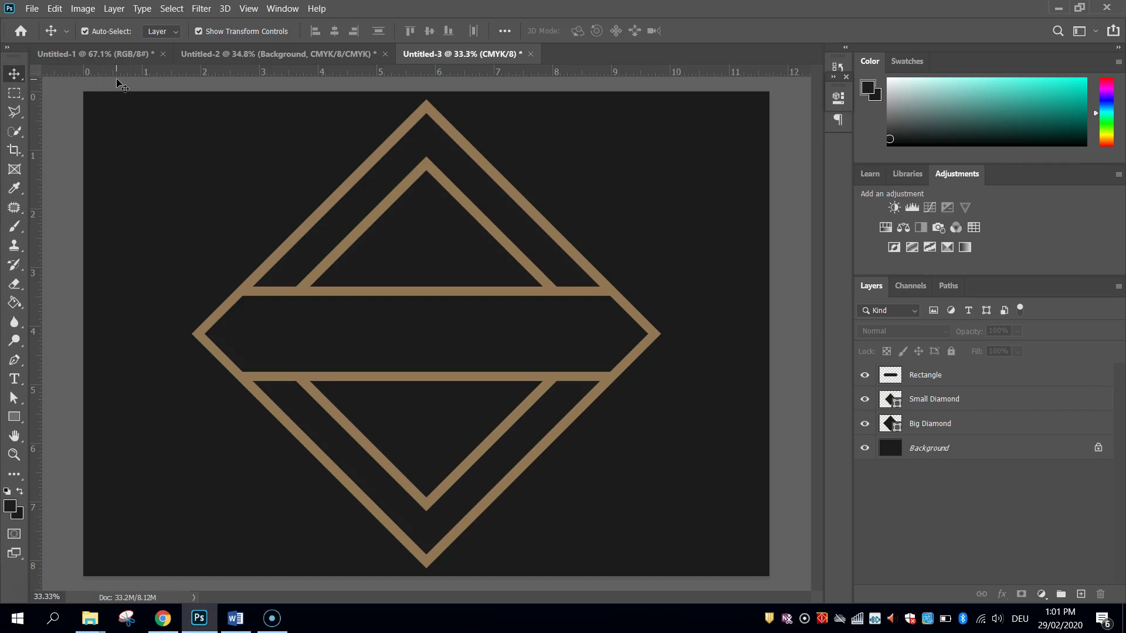
{"action": "left_click", "coordinate": [80, 157]}
Check the colour notes in the Word document, return to Photoshop and set the Type tool's text colour to light grey #cdcdcd
{"action": "left_click", "coordinate": [16, 375]}
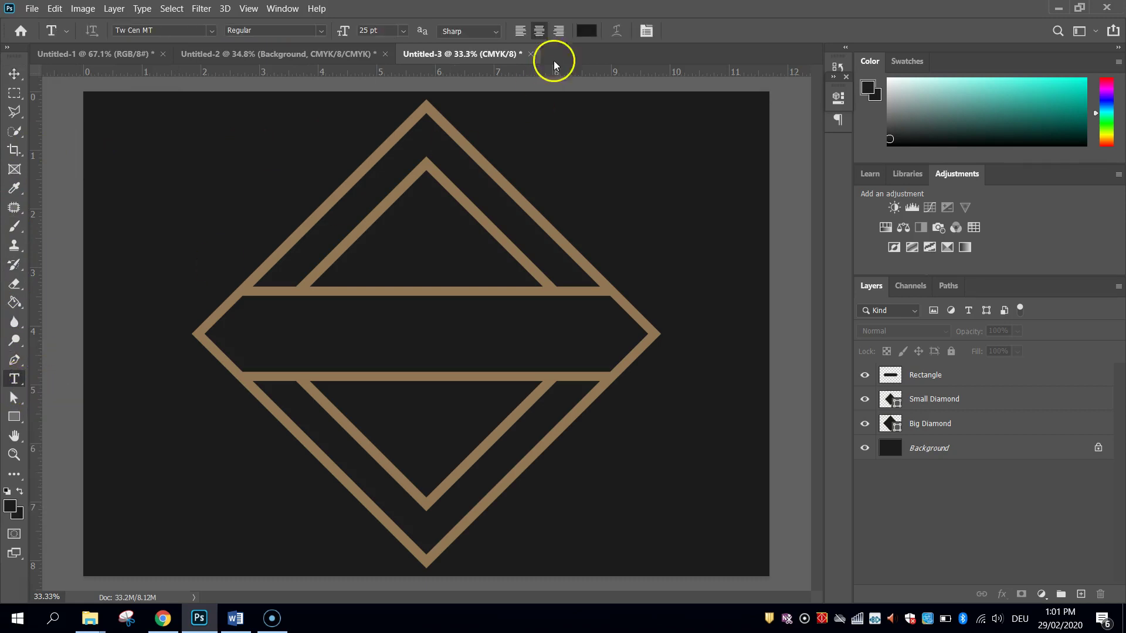
{"action": "key", "text": "alt+Tab"}
{"action": "triple_click", "coordinate": [522, 238]}
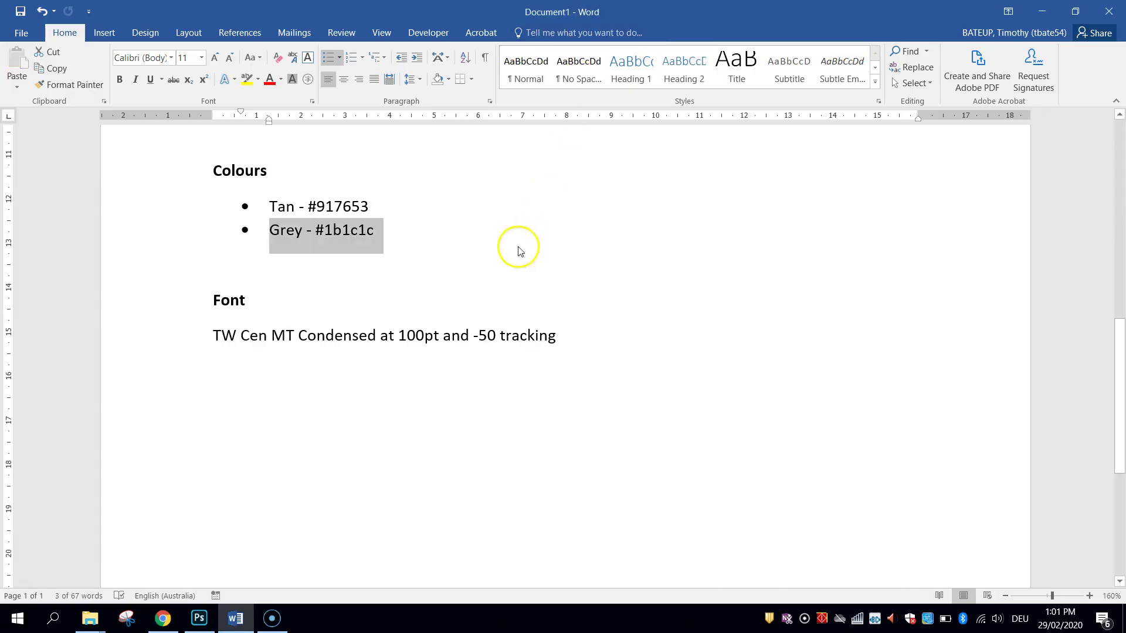
{"action": "left_click", "coordinate": [330, 247]}
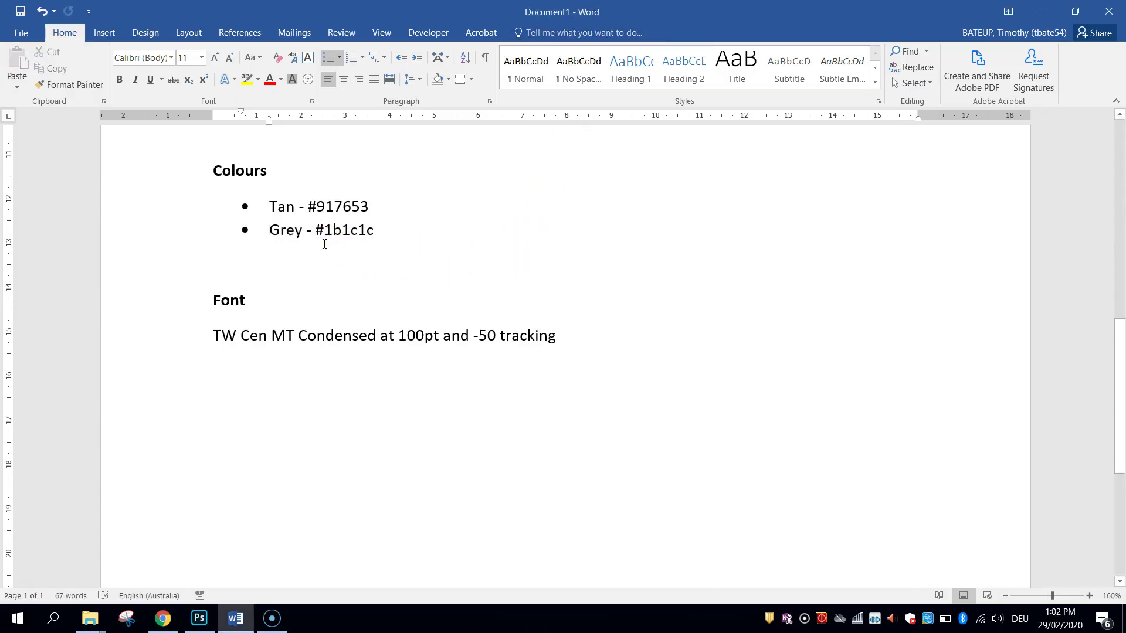
{"action": "left_click_drag", "start_coordinate": [320, 229], "coordinate": [372, 231]}
{"action": "key", "text": "alt+Tab"}
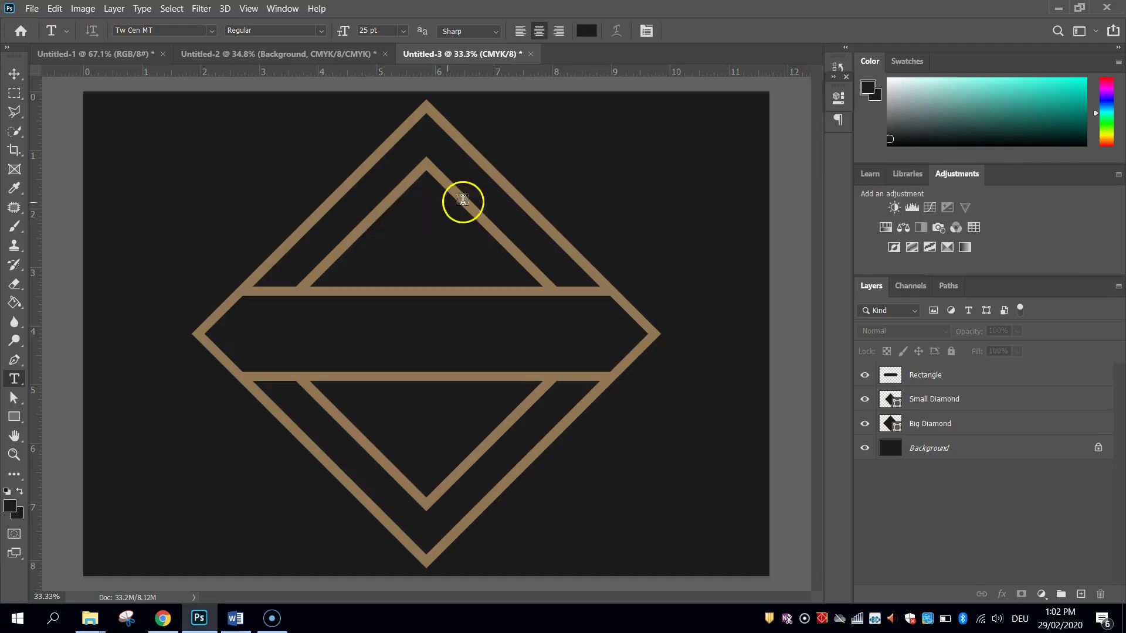
{"action": "left_click", "coordinate": [587, 30]}
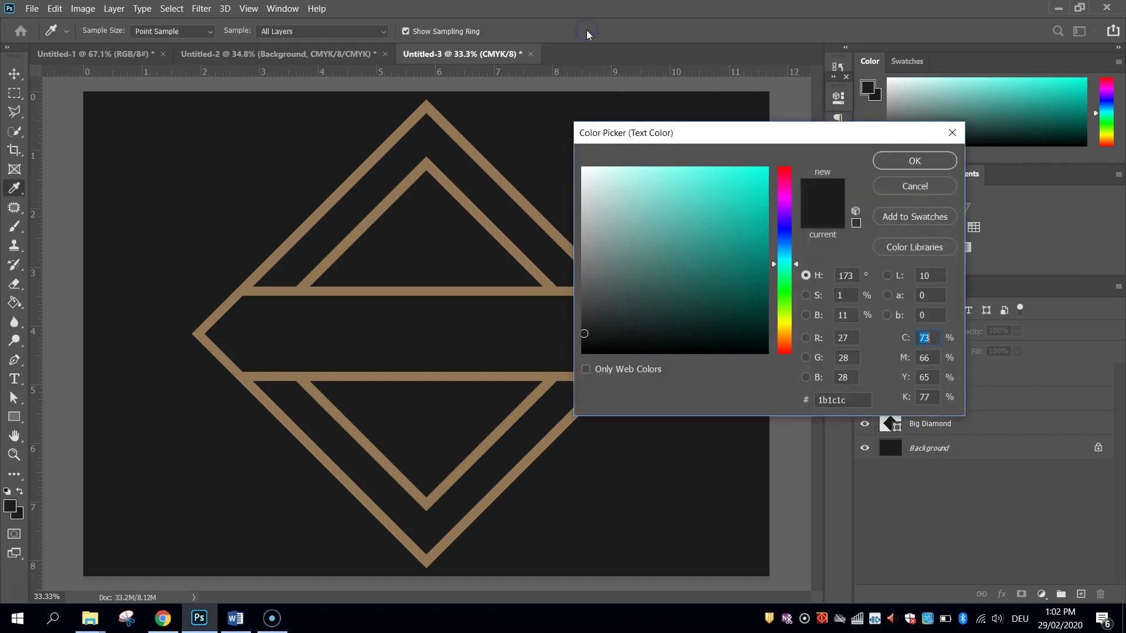
{"action": "mouse_move", "coordinate": [582, 171]}
{"action": "left_mouse_down"}
{"action": "mouse_move", "coordinate": [564, 140]}
{"action": "mouse_move", "coordinate": [550, 183]}
{"action": "mouse_move", "coordinate": [579, 208]}
{"action": "left_mouse_up"}
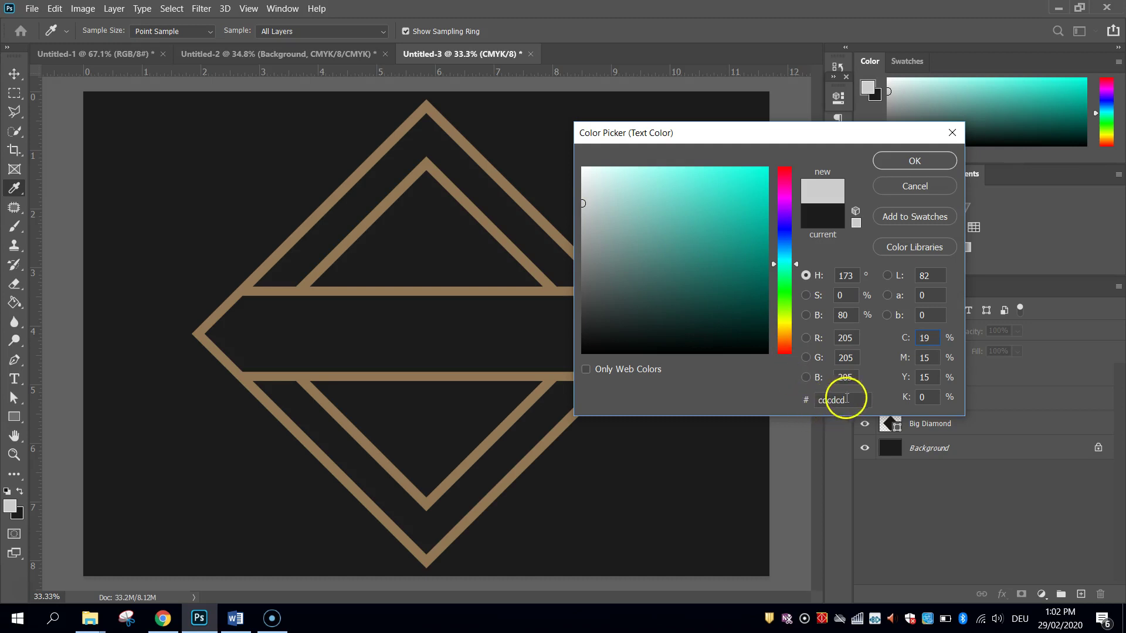
{"action": "left_click", "coordinate": [912, 161]}
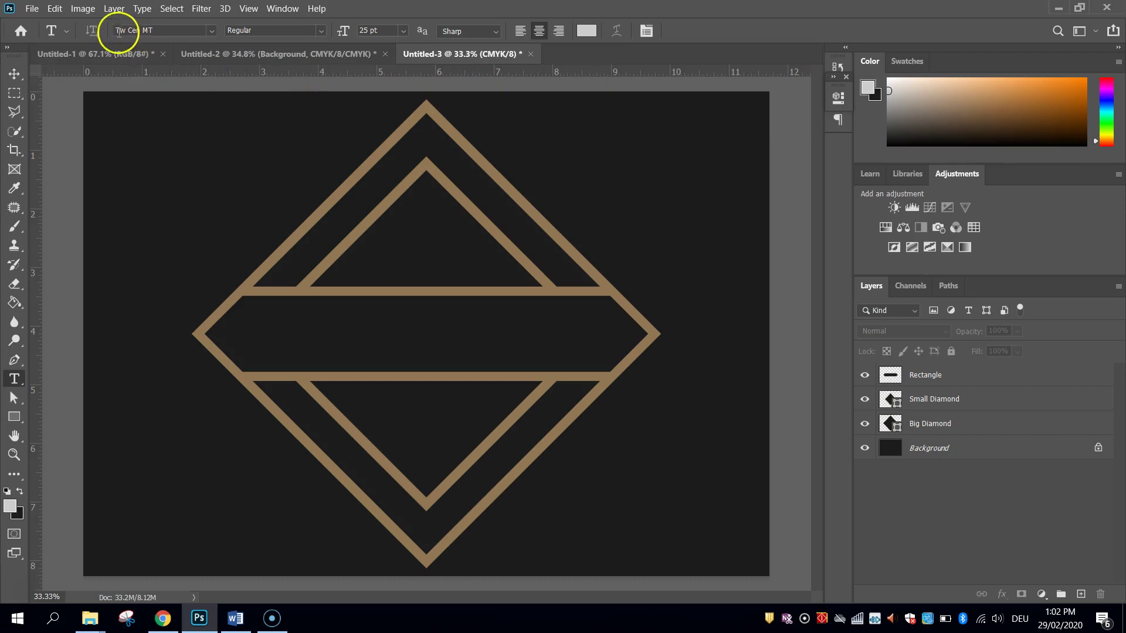
Set the text font to Tw Cen MT Condensed at 100 pt, following the font notes in the Word document
{"action": "key", "text": "alt+Tab"}
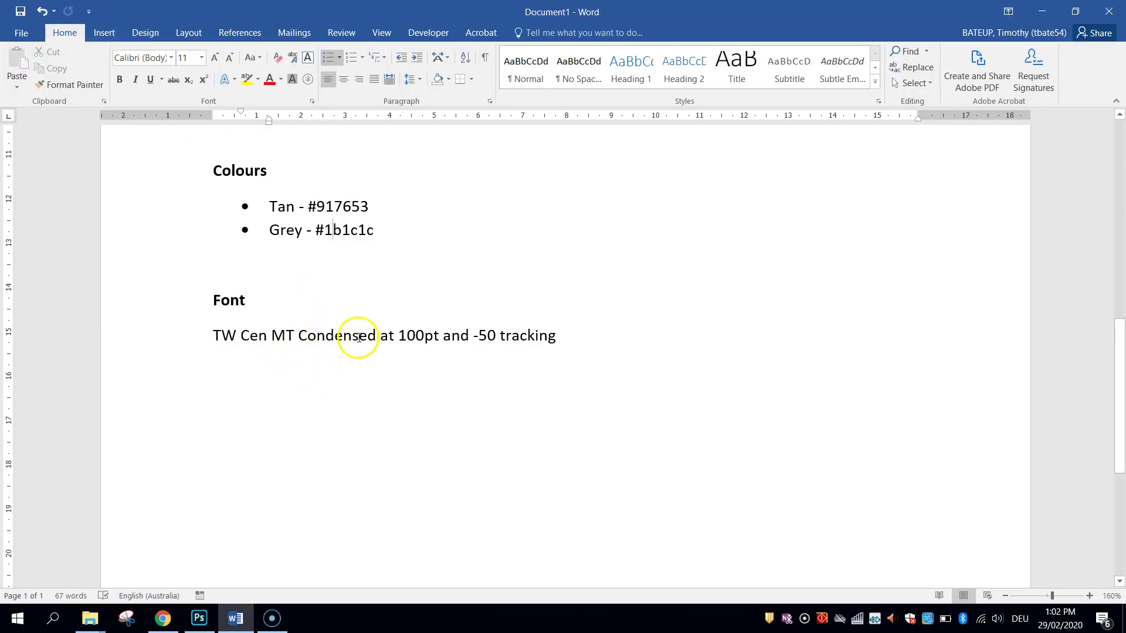
{"action": "key", "text": "alt+Tab"}
{"action": "left_click", "coordinate": [212, 33]}
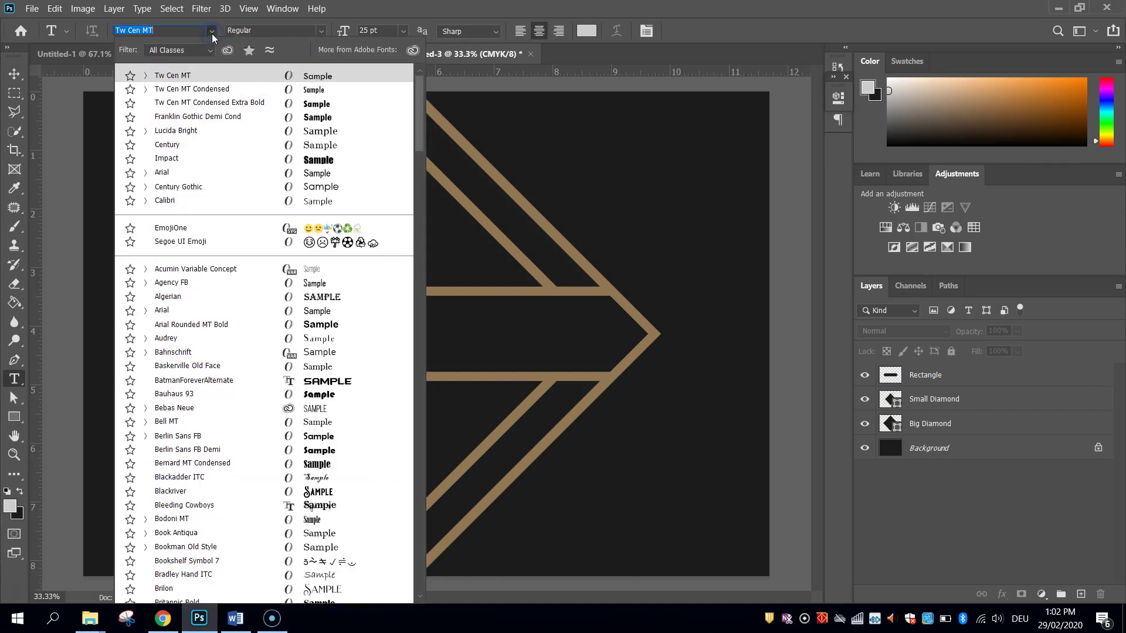
{"action": "left_click", "coordinate": [180, 91]}
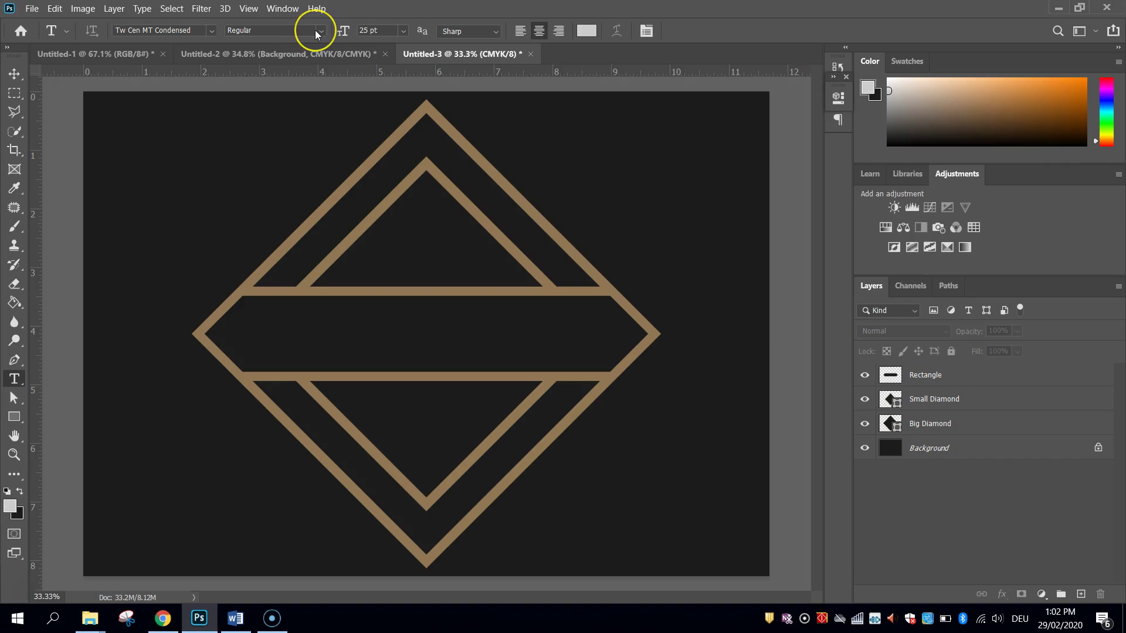
{"action": "key", "text": "alt+Tab"}
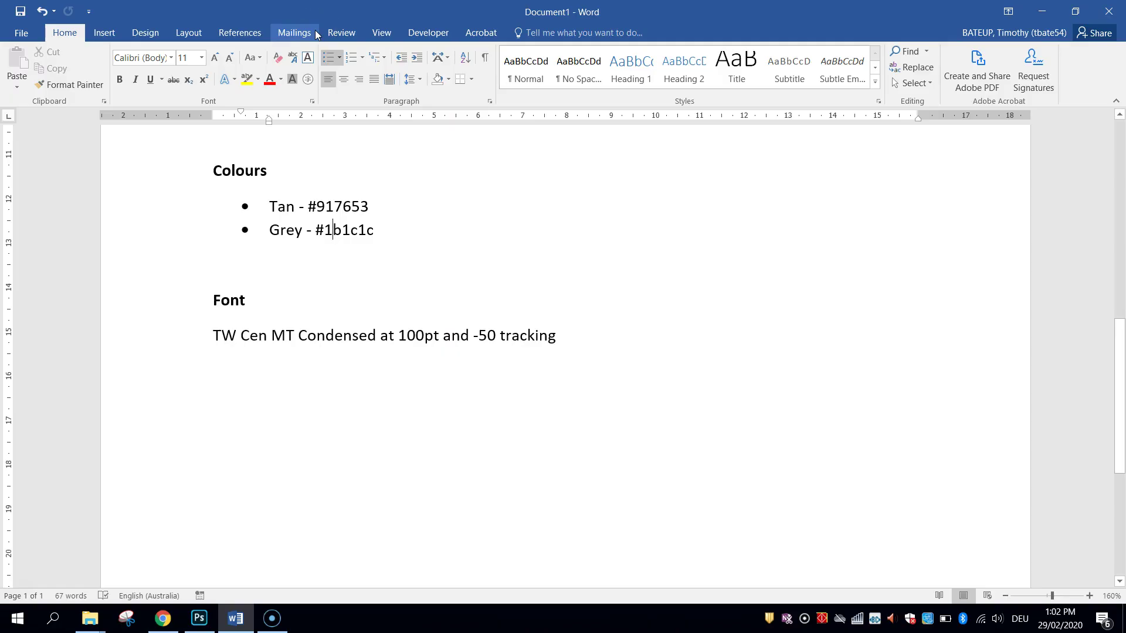
{"action": "key", "text": "alt+Tab"}
{"action": "left_click", "coordinate": [382, 29]}
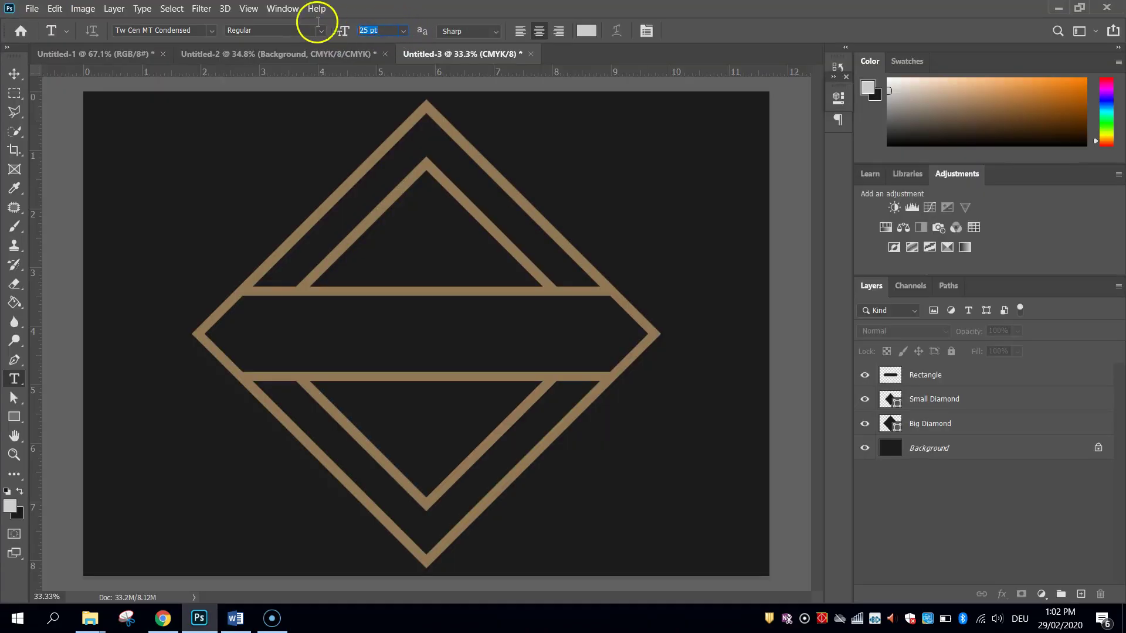
{"action": "type", "text": "100"}
{"action": "left_click", "coordinate": [315, 22]}
Add the text "THE VINTAGE CO" on the dark background beside the diamonds
{"action": "left_click", "coordinate": [148, 249]}
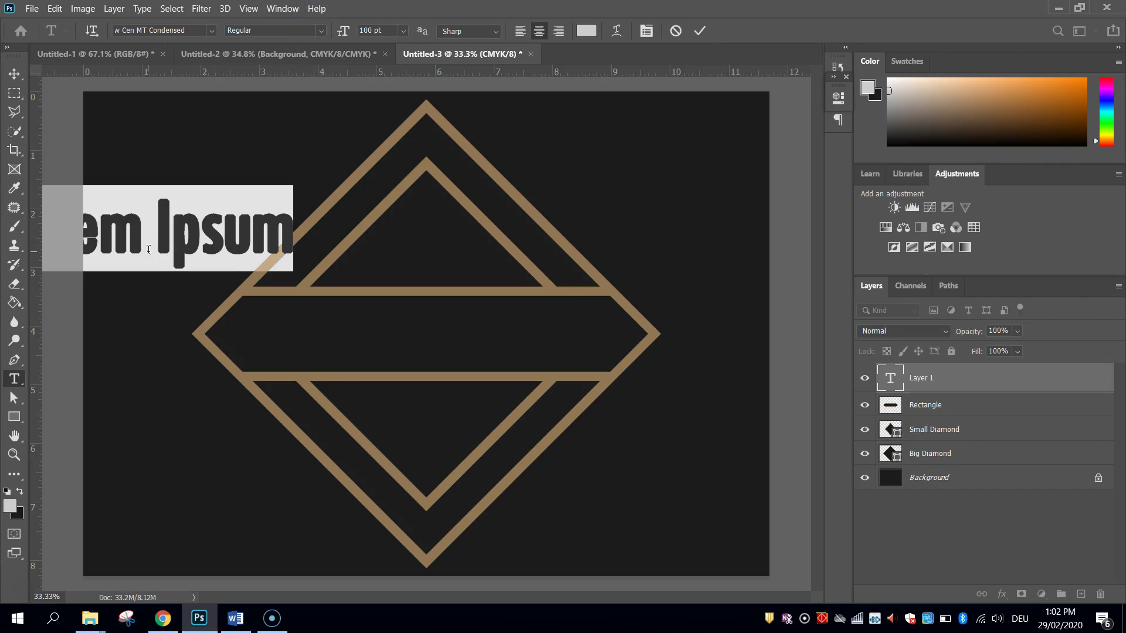
{"action": "type", "text": "THE "}
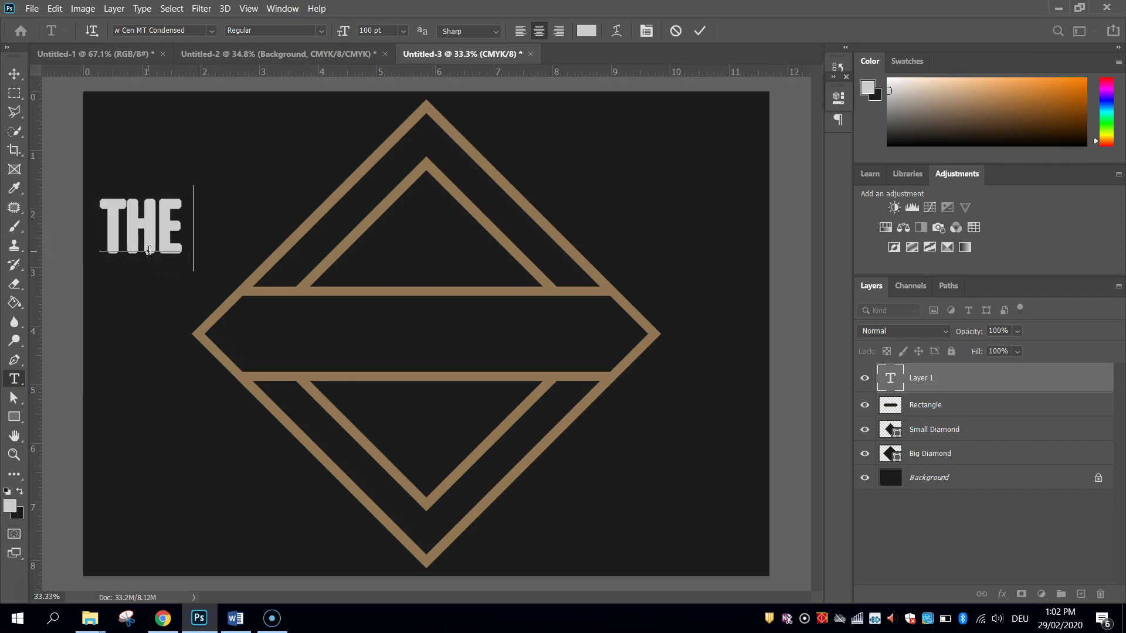
{"action": "type", "text": "VINAGE"}
{"action": "key", "text": "BackSpace"}
{"action": "key", "text": "BackSpace"}
{"action": "key", "text": "BackSpace"}
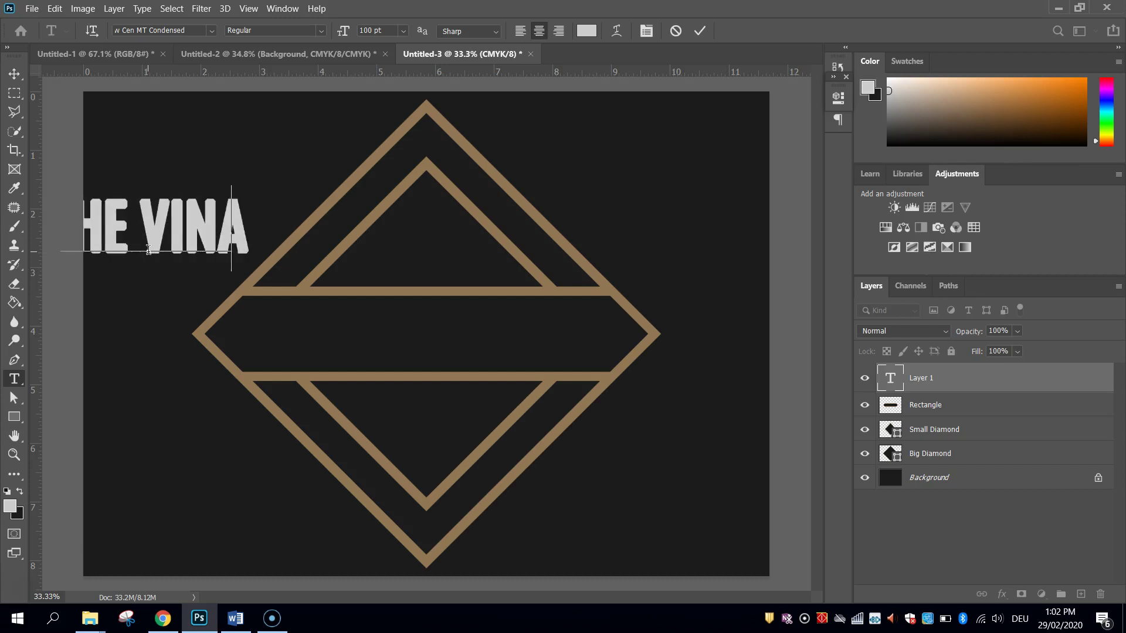
{"action": "type", "text": "TAGE CO"}
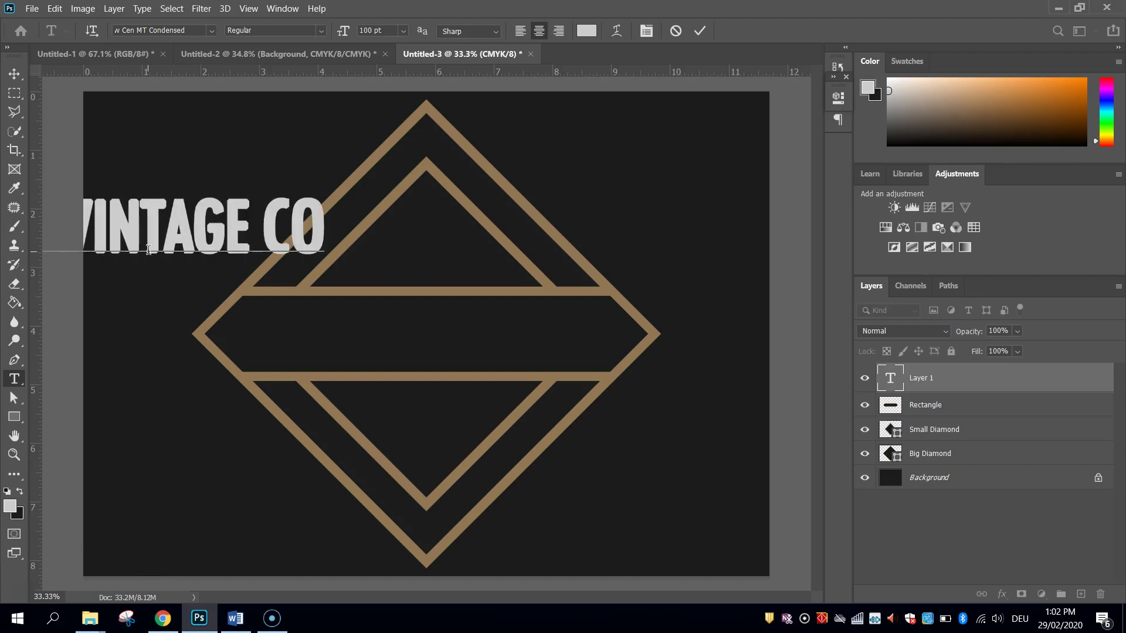
Try a tracking of 0 on the whole "THE VINTAGE CO" text and set it back to -50
{"action": "triple_click", "coordinate": [139, 221]}
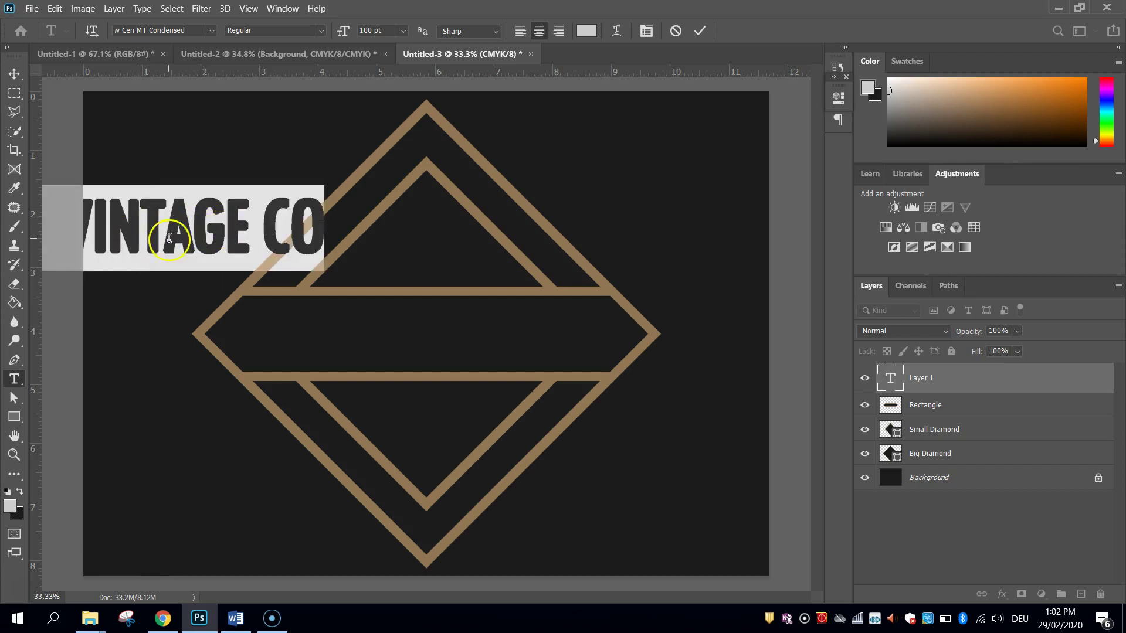
{"action": "left_click", "coordinate": [646, 31]}
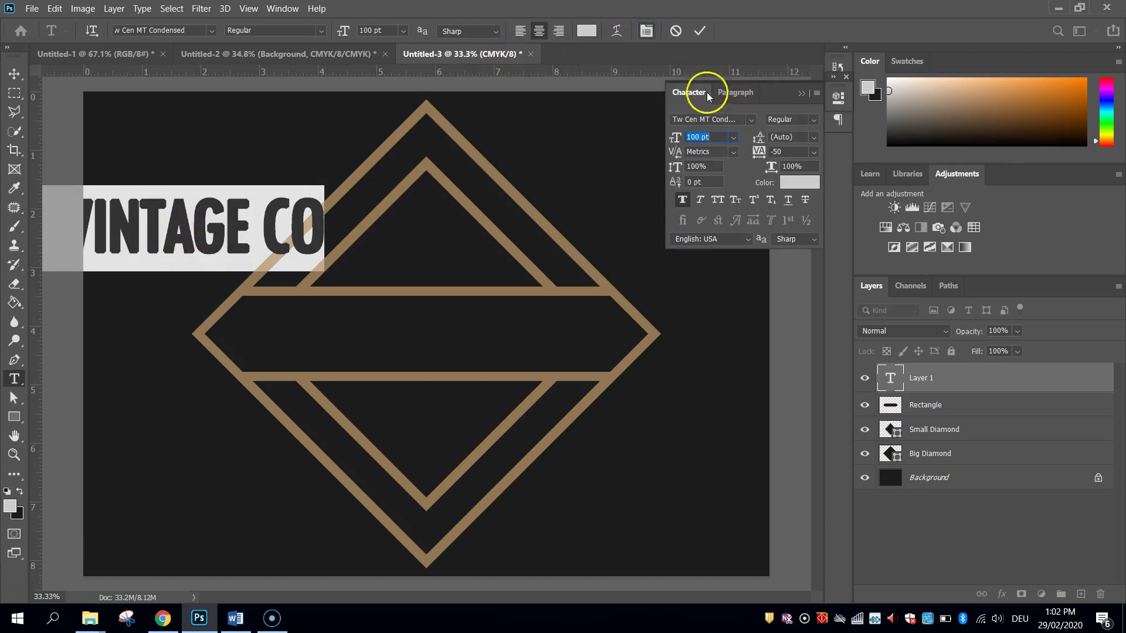
{"action": "left_click", "coordinate": [815, 152]}
{"action": "left_click", "coordinate": [793, 193]}
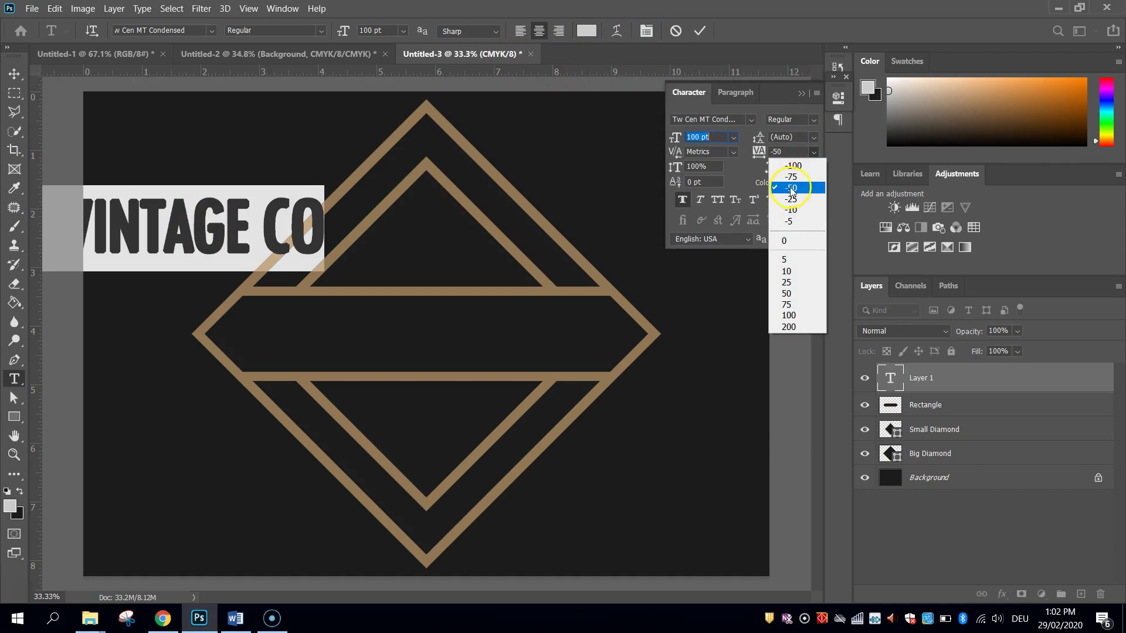
{"action": "left_click", "coordinate": [790, 241]}
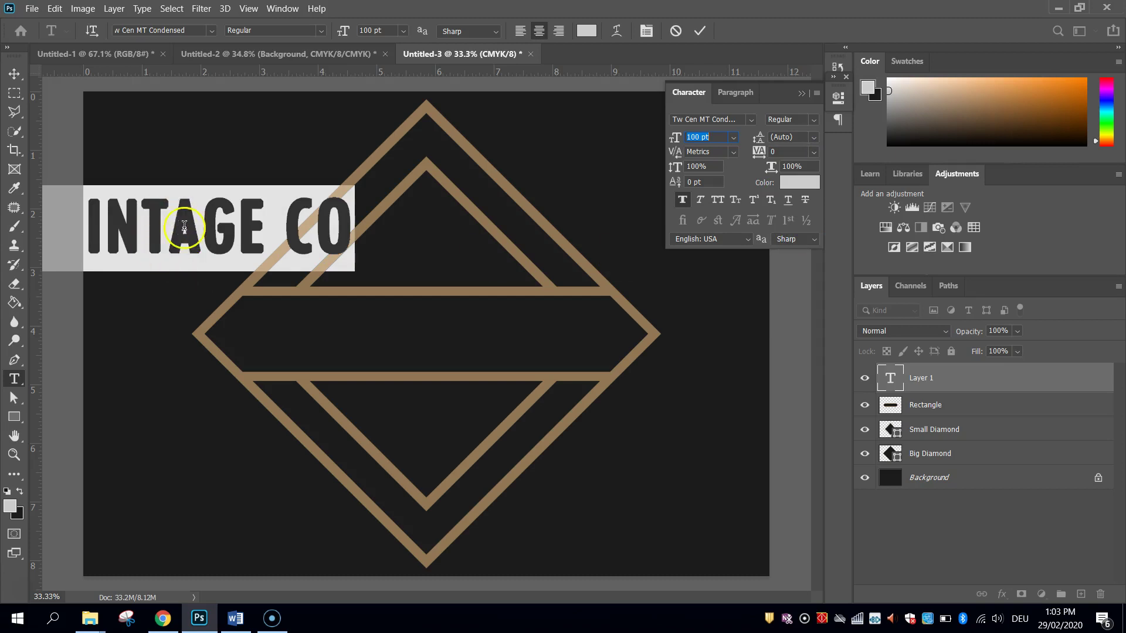
{"action": "left_click", "coordinate": [814, 152]}
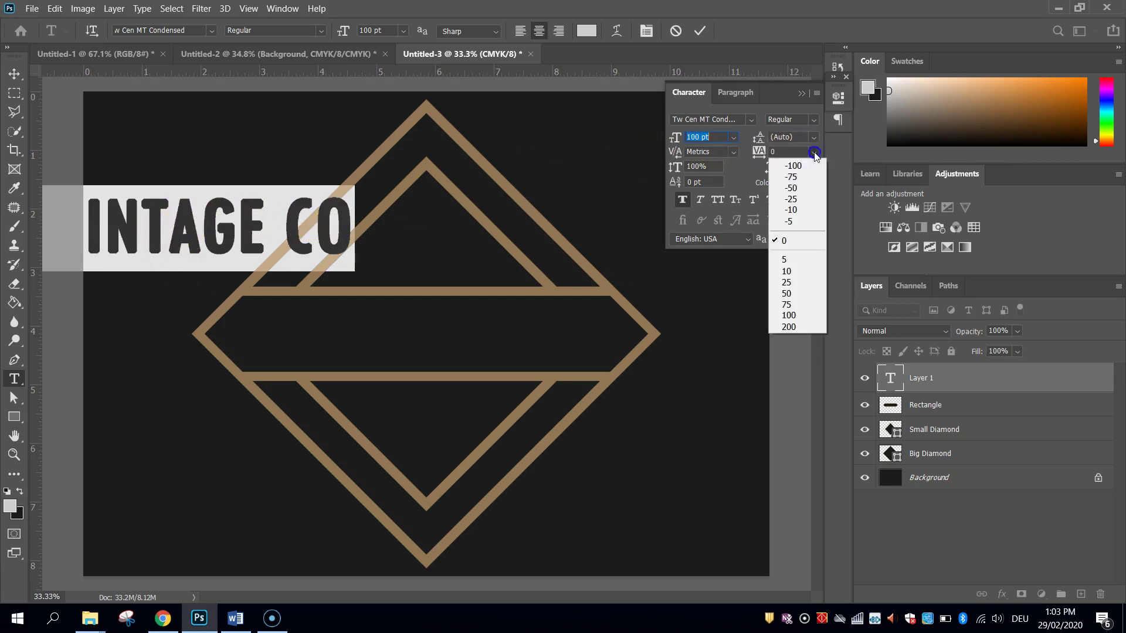
{"action": "left_click", "coordinate": [801, 188]}
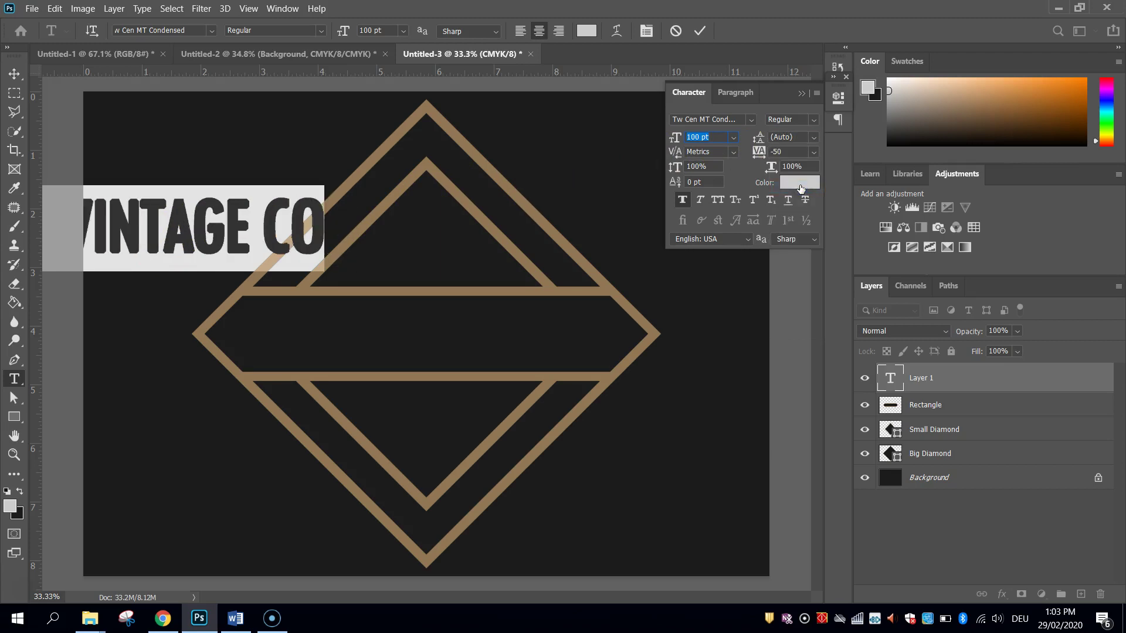
Move the "THE VINTAGE CO" text to the centre of the band across the diamonds and deselect it
{"action": "left_click", "coordinate": [19, 74]}
{"action": "left_click_drag", "start_coordinate": [151, 224], "coordinate": [433, 343]}
{"action": "left_click", "coordinate": [77, 194]}
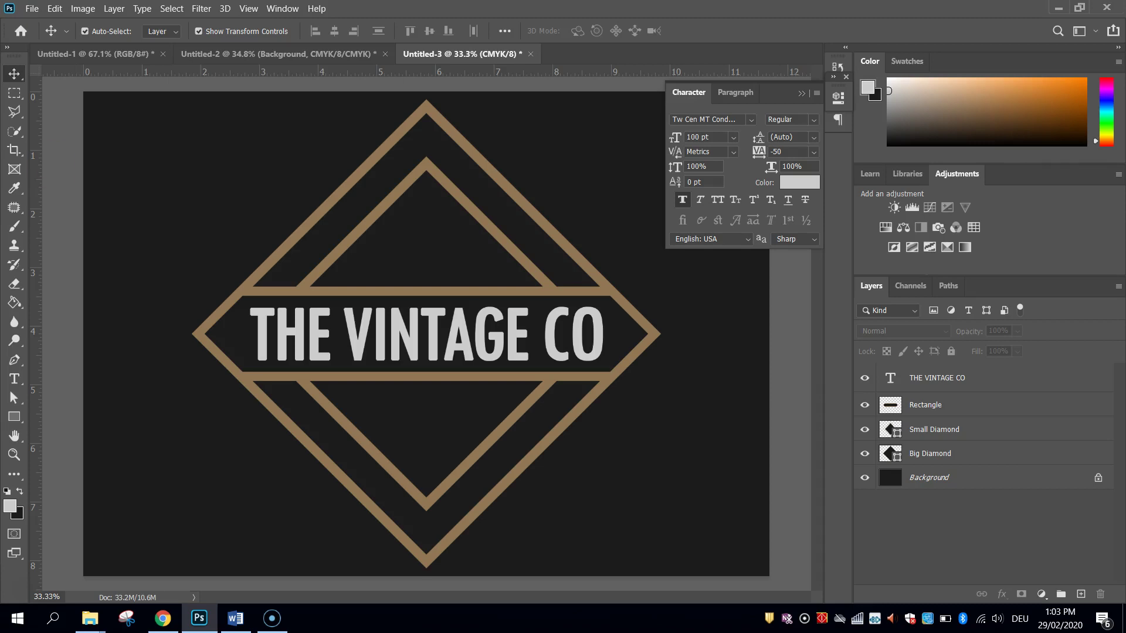
Start a new text in the Tw Cen MT font on the dark background beside the diamonds, beginning with "EST"
{"action": "left_click", "coordinate": [15, 379]}
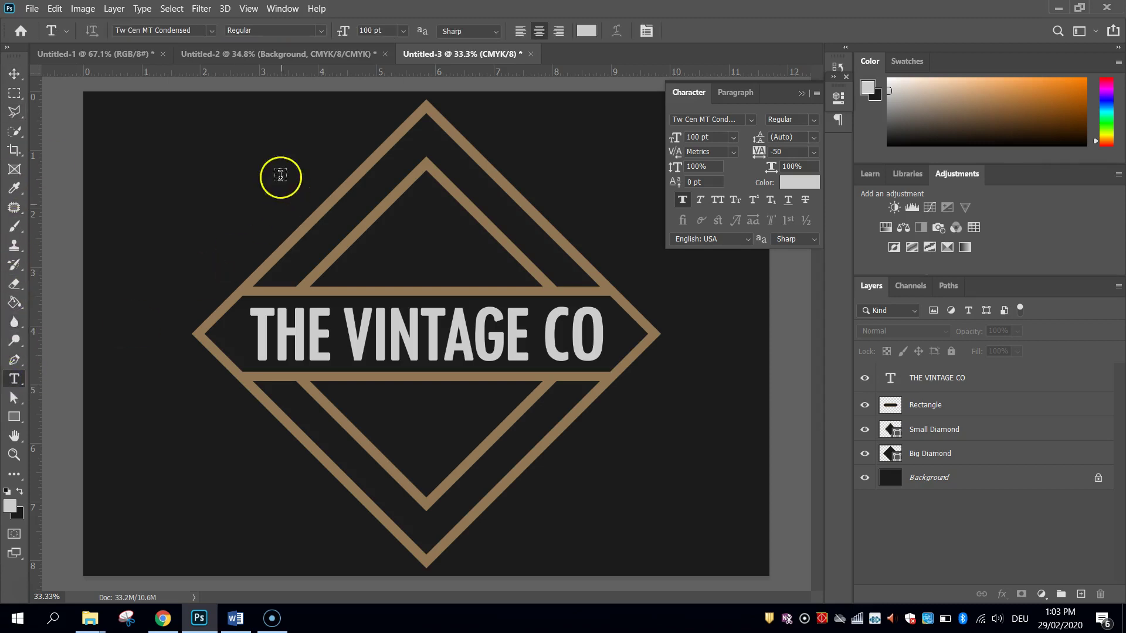
{"action": "left_click", "coordinate": [226, 187]}
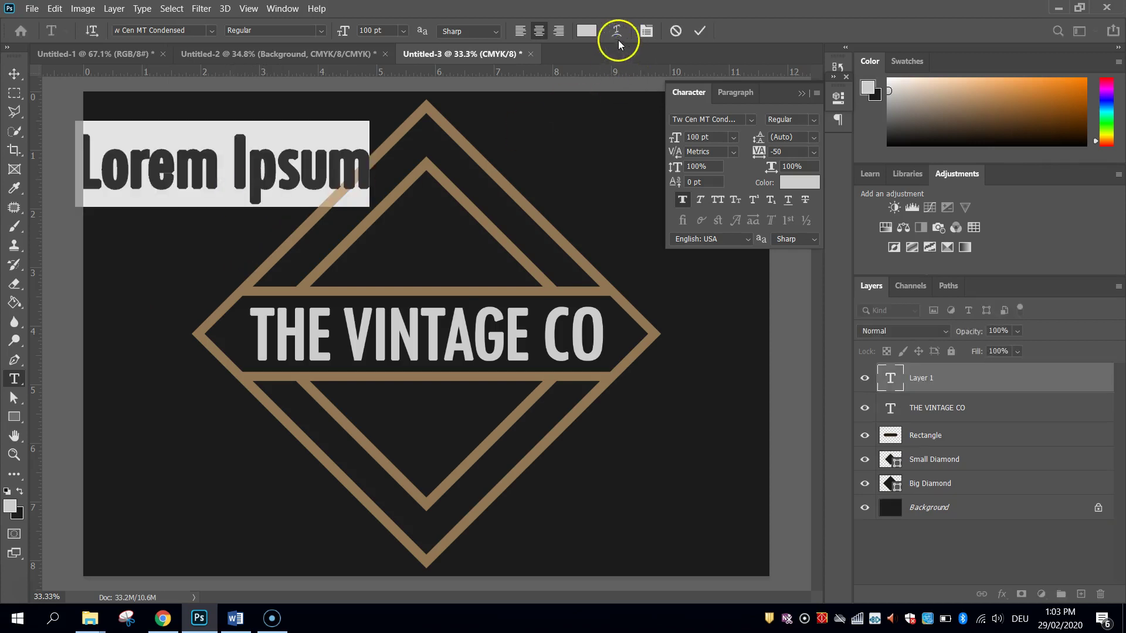
{"action": "left_click", "coordinate": [212, 31]}
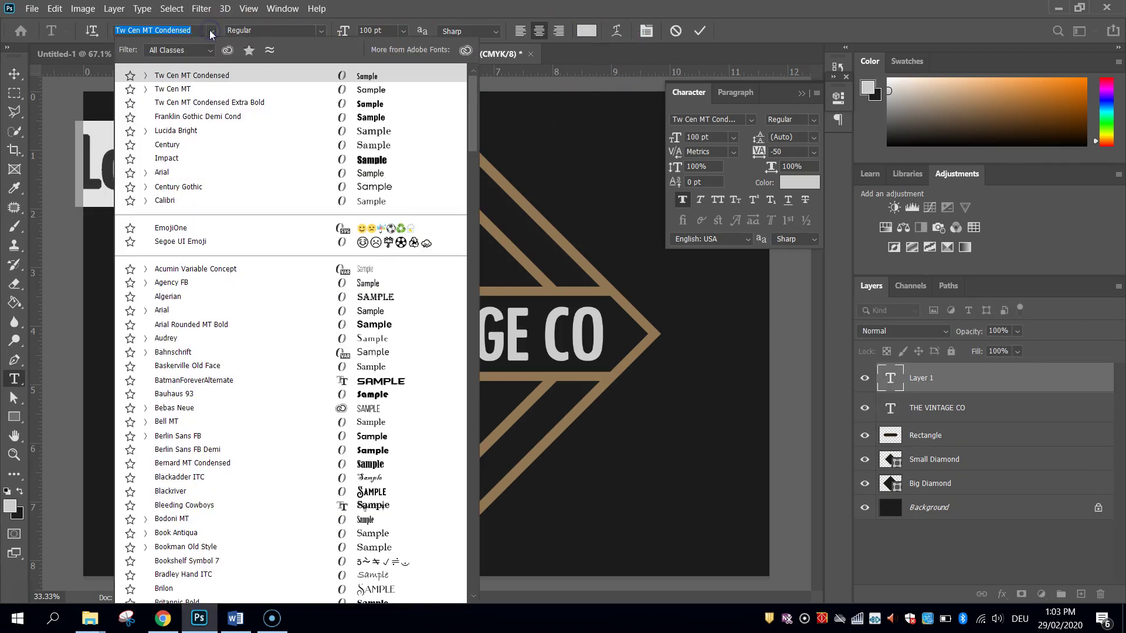
{"action": "left_click", "coordinate": [201, 94]}
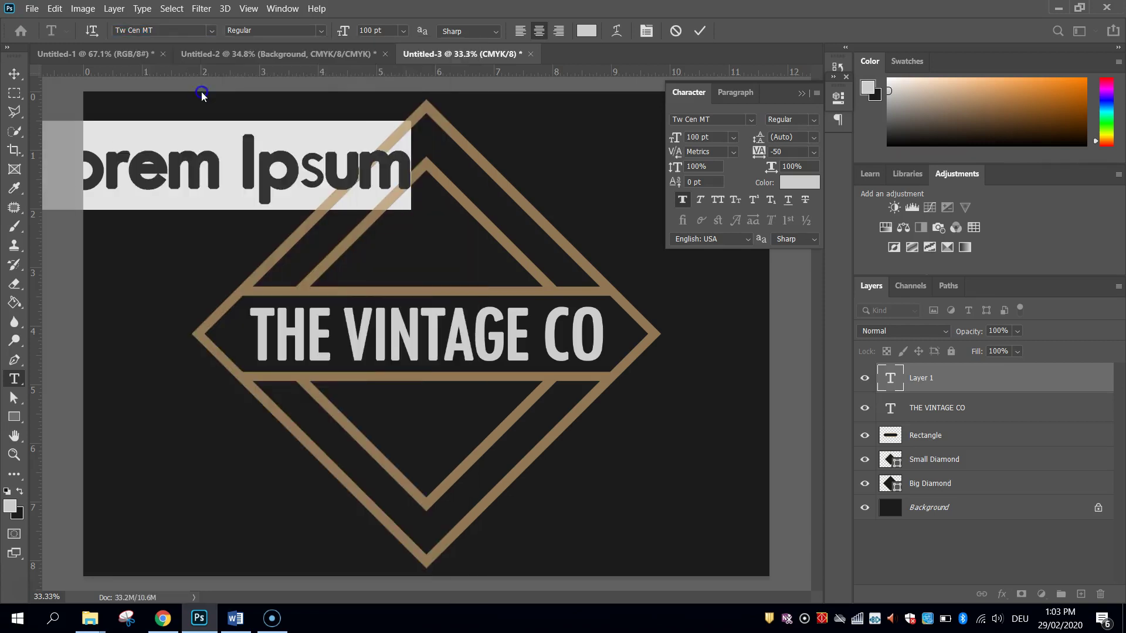
{"action": "type", "text": "EST"}
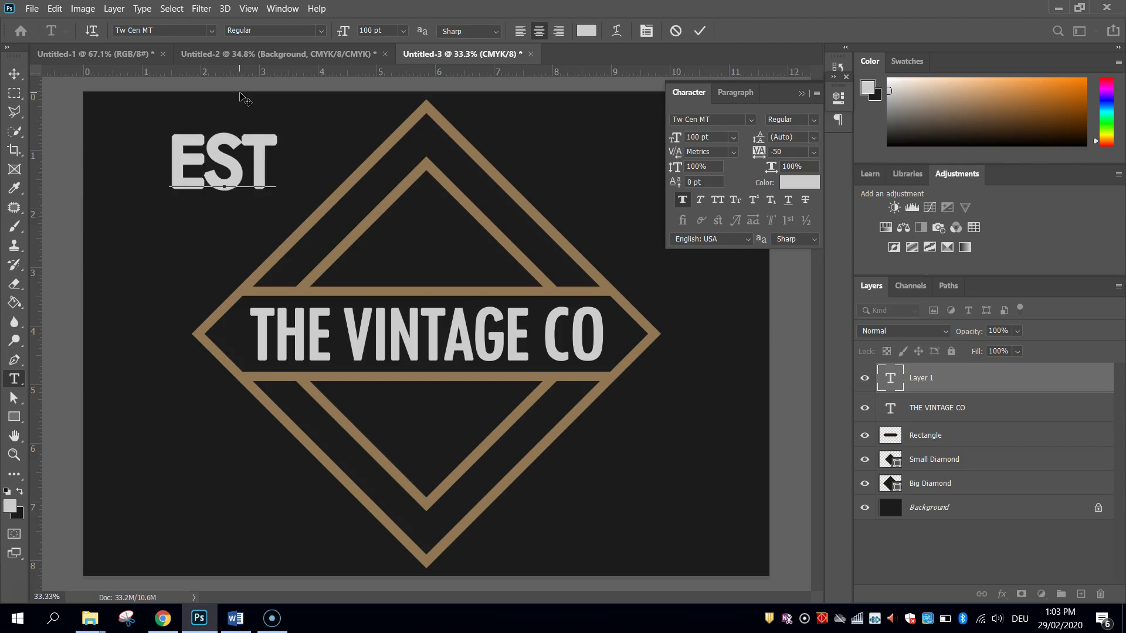
{"action": "type", "text": ": !)(="}
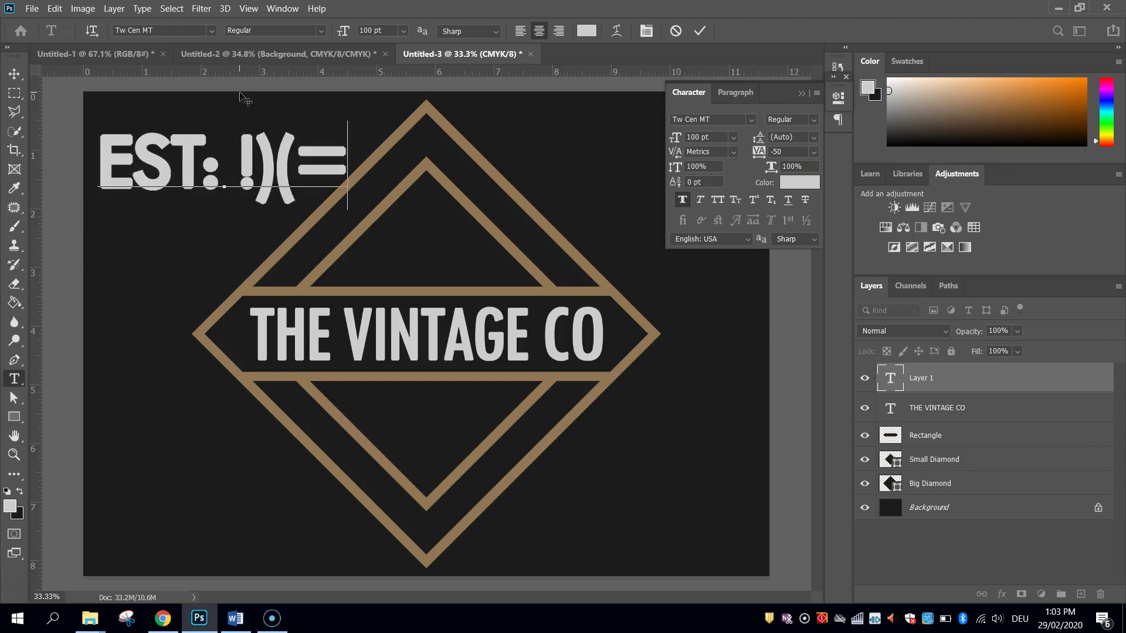
{"action": "key", "text": "BackSpace"}
{"action": "key", "text": "BackSpace"}
{"action": "key", "text": "BackSpace"}
{"action": "key", "text": "BackSpace"}
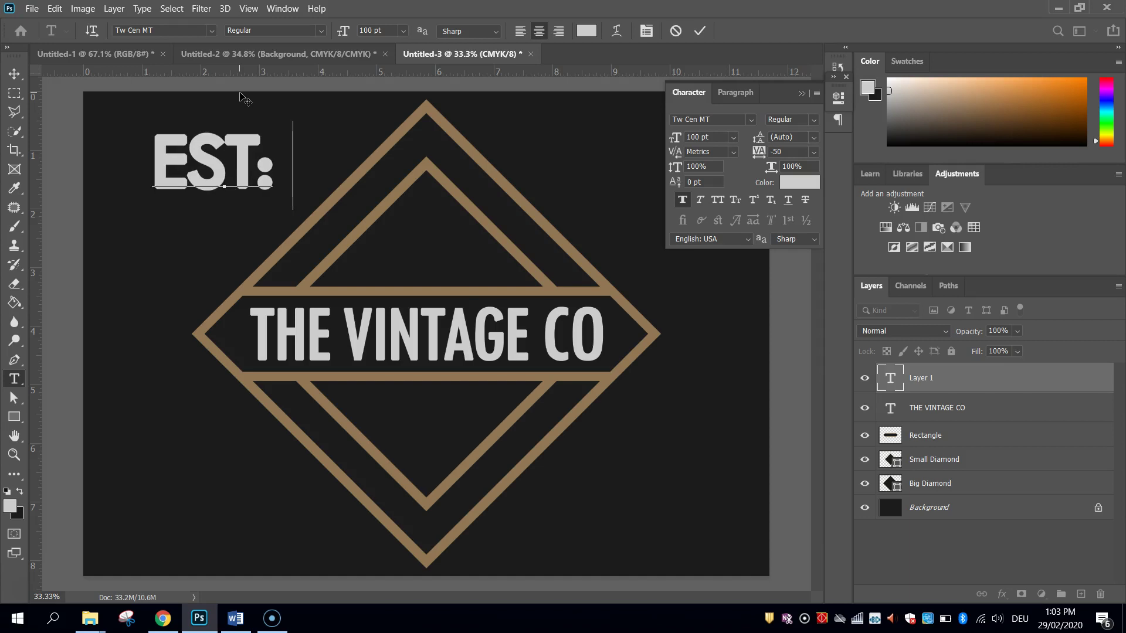
Switch the keyboard language to English (Australia) and complete the new text as "EST.1980"
{"action": "left_click", "coordinate": [1020, 619]}
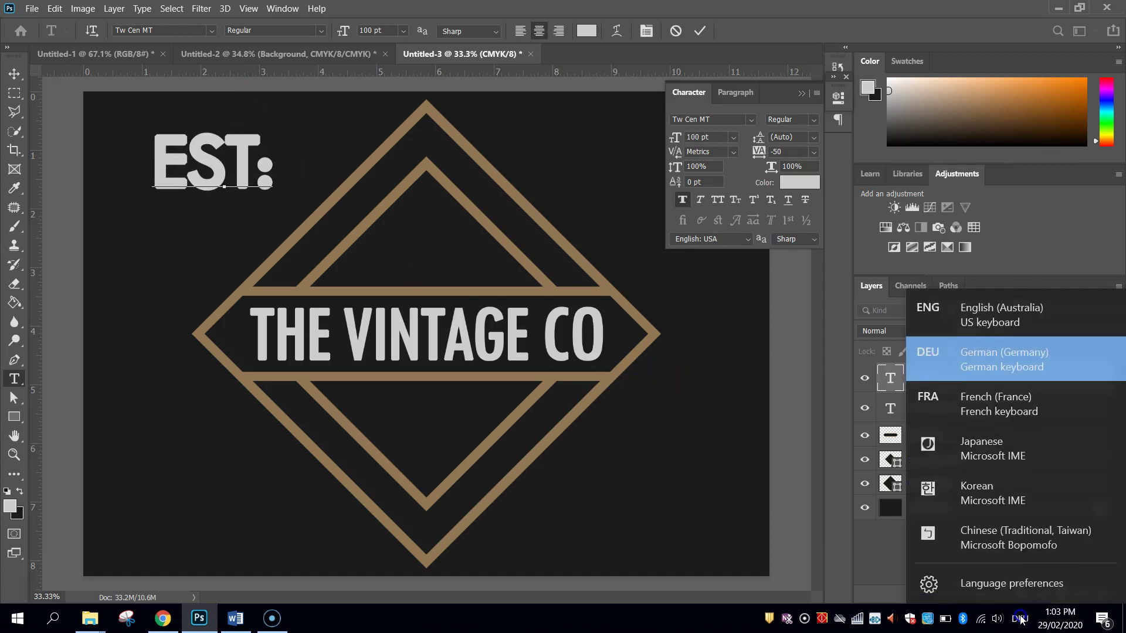
{"action": "left_click", "coordinate": [990, 313]}
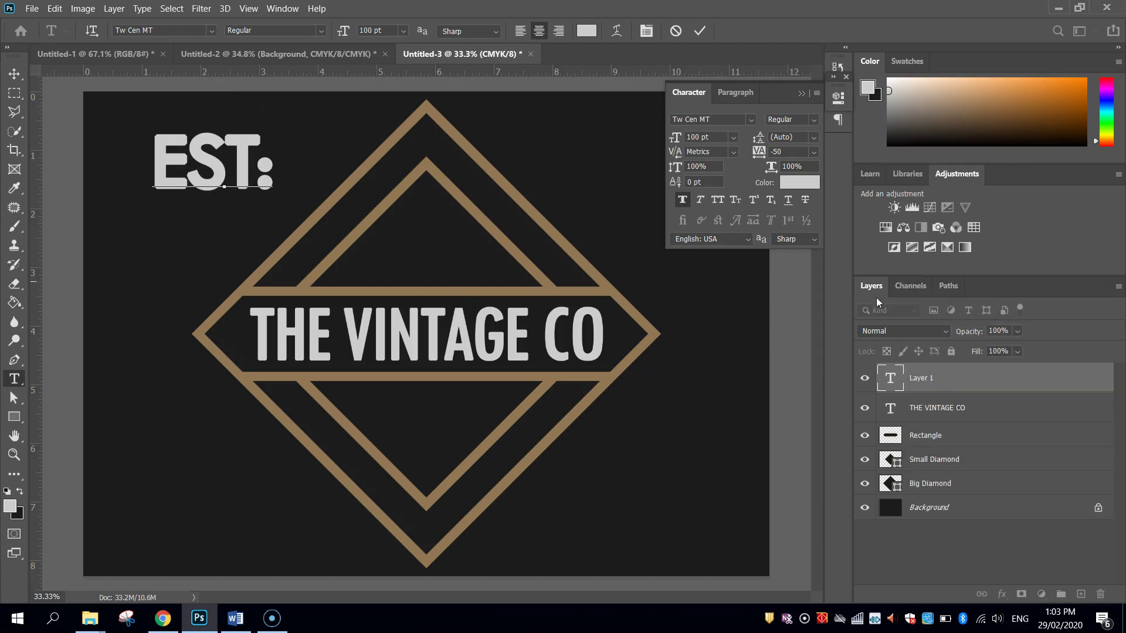
{"action": "left_click", "coordinate": [272, 171]}
{"action": "key", "text": "BackSpace"}
{"action": "type", "text": ".1980"}
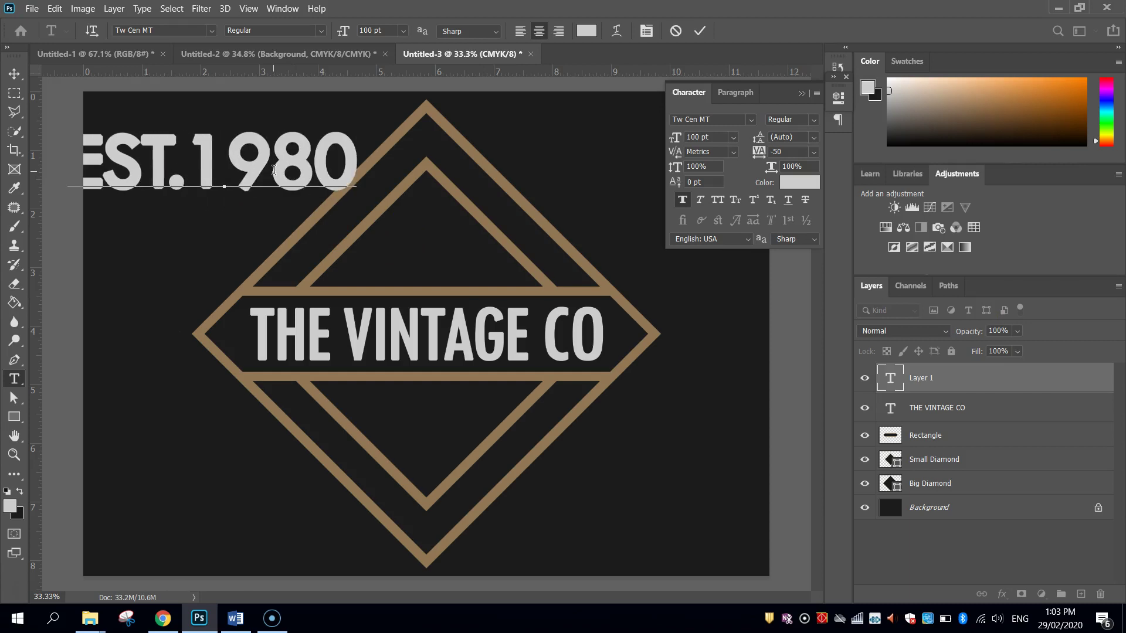
Move the "EST.1980" text above the centre band, centred horizontally on the diamonds
{"action": "key", "text": "ctrl+a"}
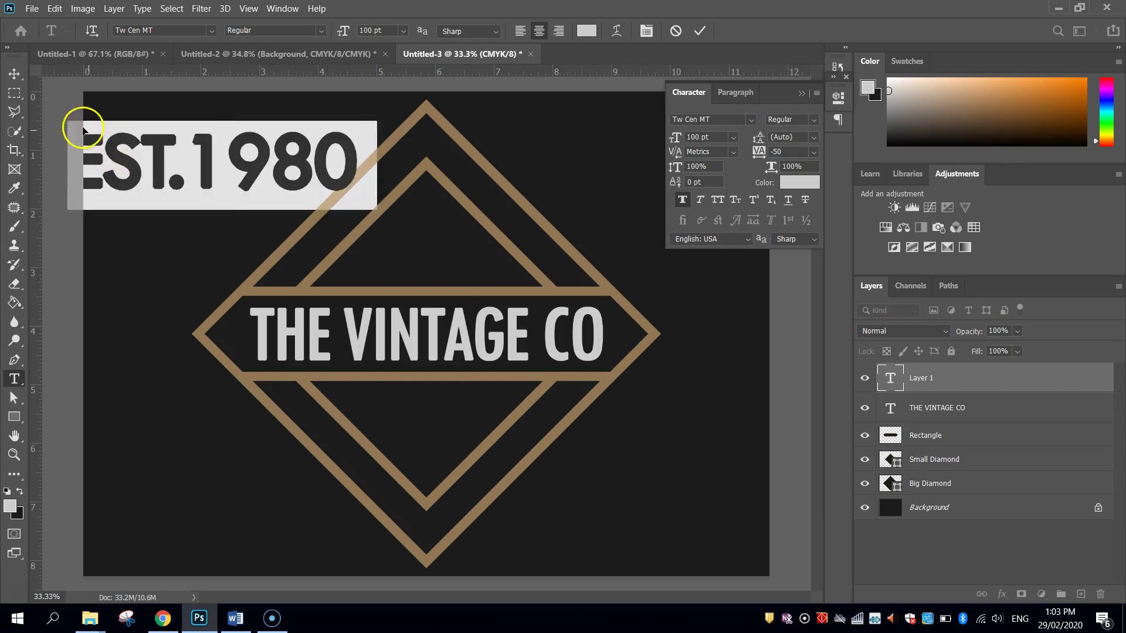
{"action": "left_click", "coordinate": [15, 75]}
{"action": "left_click_drag", "start_coordinate": [252, 156], "coordinate": [453, 230]}
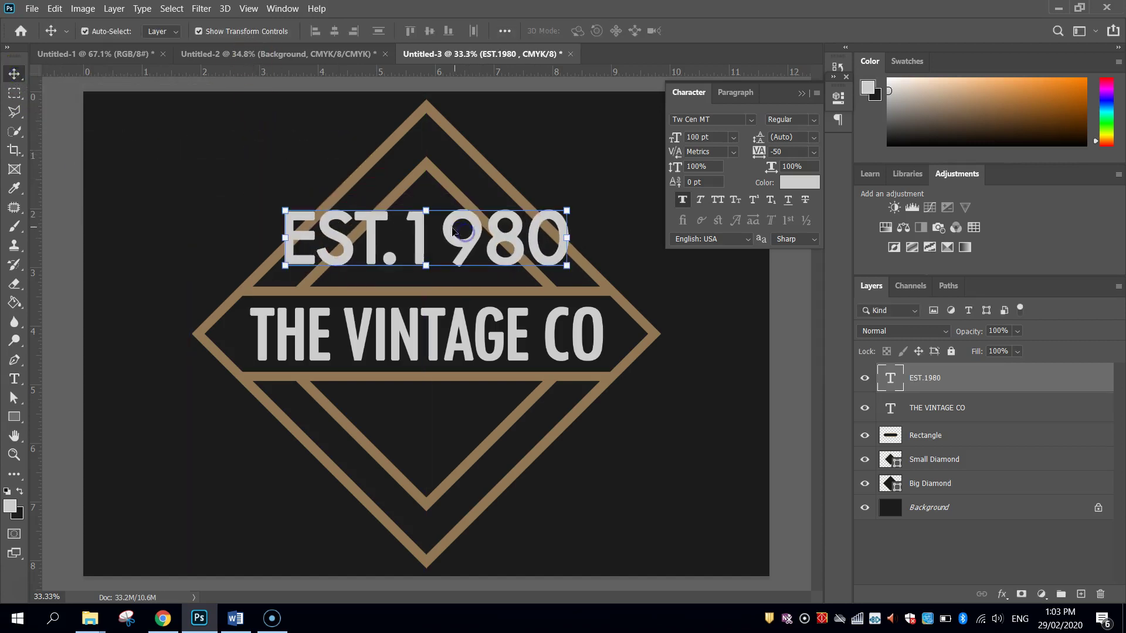
Set the "EST.1980" text size to 25 pt and centre it in the upper part of the small diamond
{"action": "double_click", "coordinate": [453, 230]}
{"action": "left_click", "coordinate": [363, 31]}
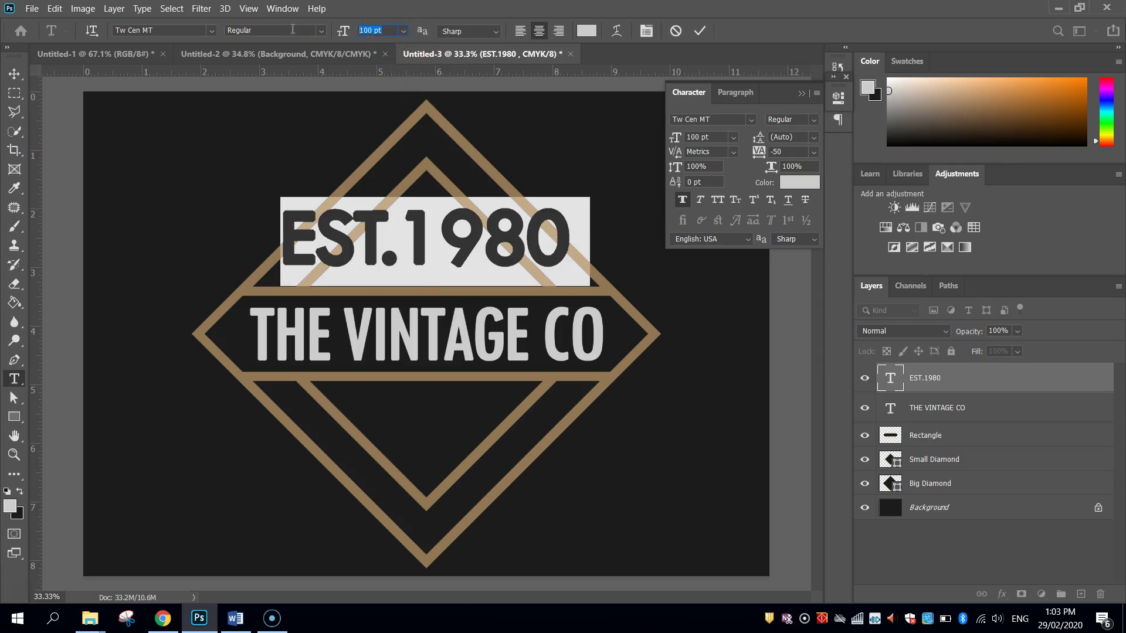
{"action": "type", "text": "25"}
{"action": "key", "text": "Return"}
{"action": "left_click", "coordinate": [15, 73]}
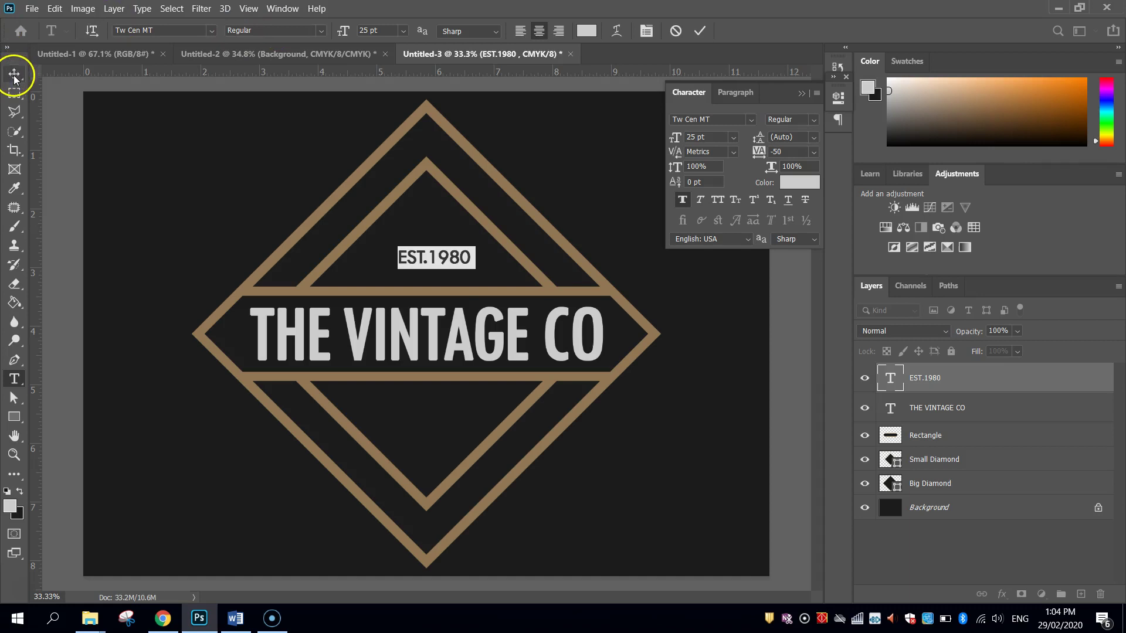
{"action": "left_click_drag", "start_coordinate": [455, 258], "coordinate": [446, 261]}
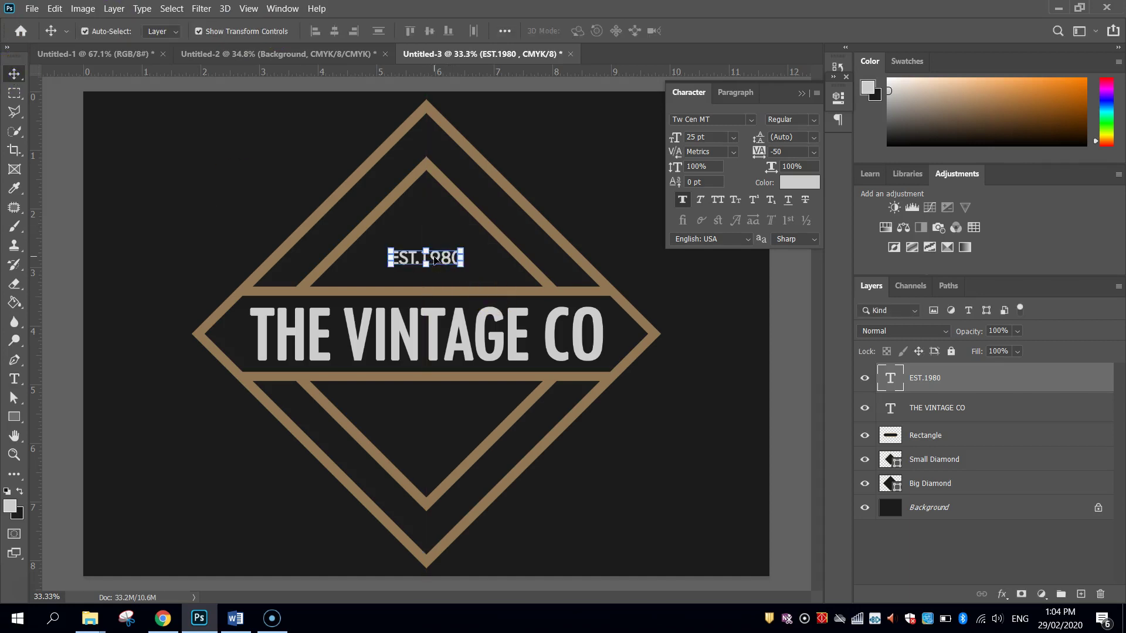
Set the tracking of the "EST.1980" text to 0 and deselect it
{"action": "left_click", "coordinate": [813, 152]}
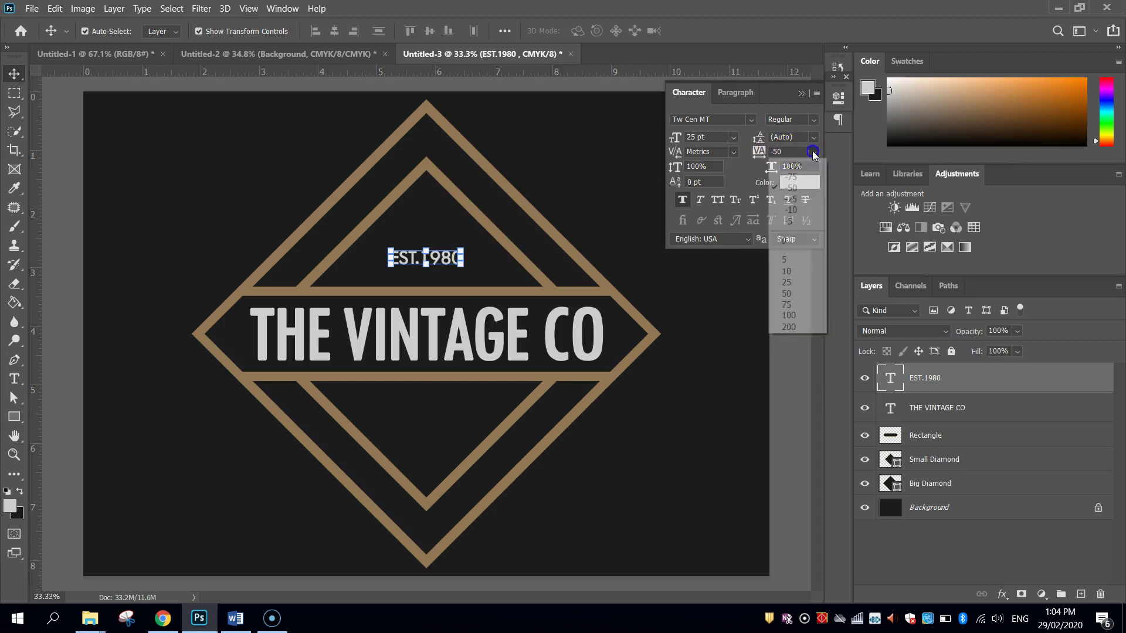
{"action": "left_click", "coordinate": [803, 241]}
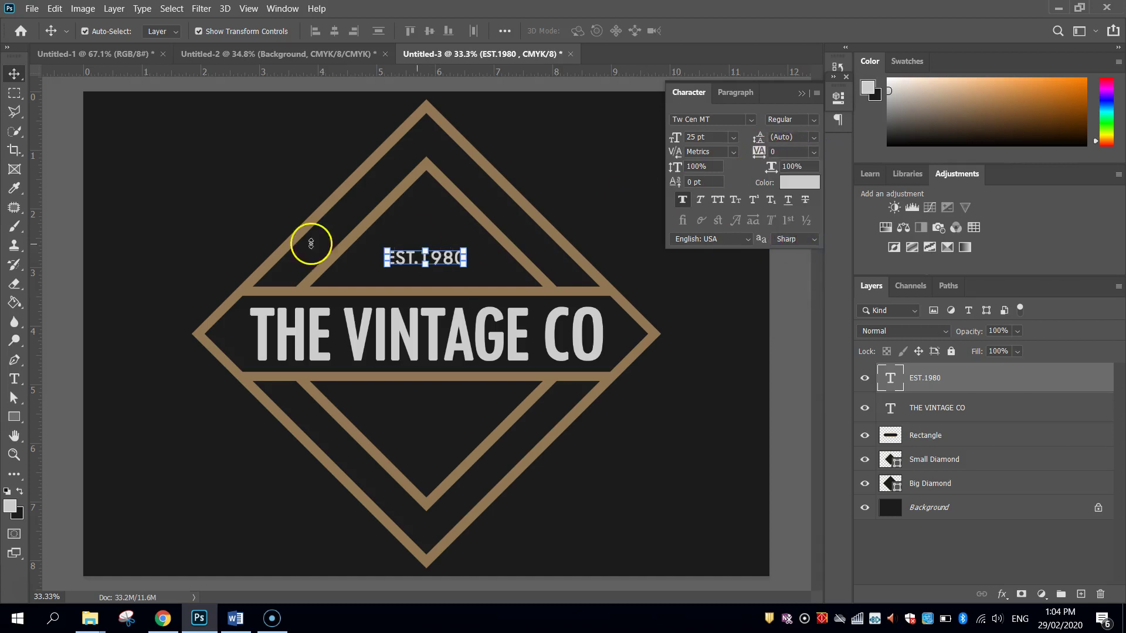
{"action": "left_click", "coordinate": [80, 183]}
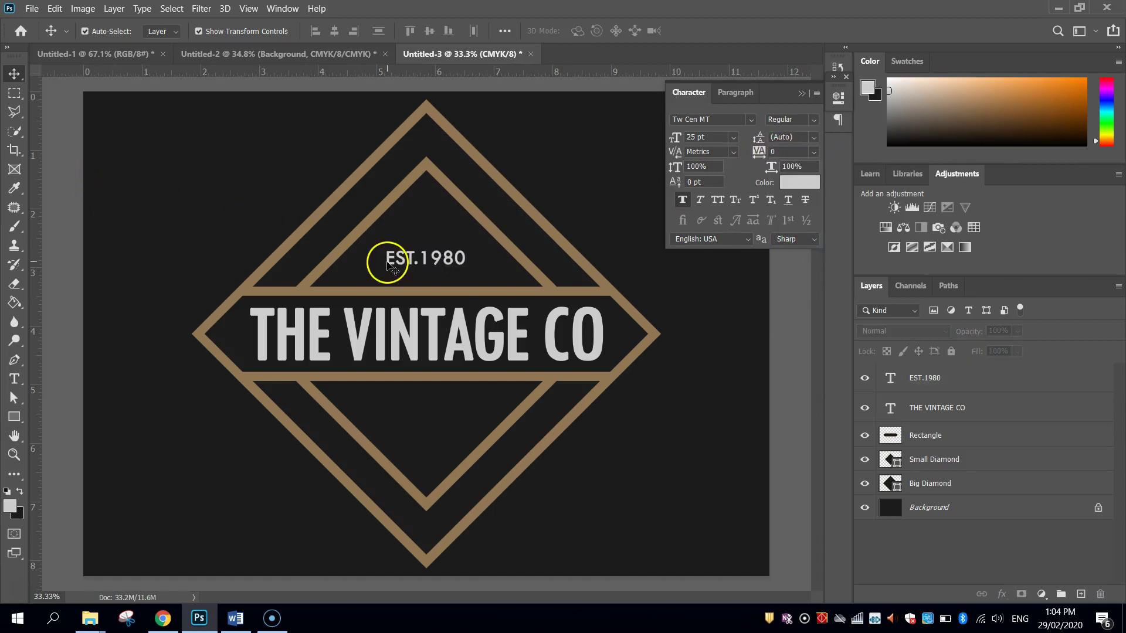
Add the text "NEW YORK" on the dark background beside the diamonds, using the same settings as the "EST.1980" text
{"action": "left_click", "coordinate": [421, 269]}
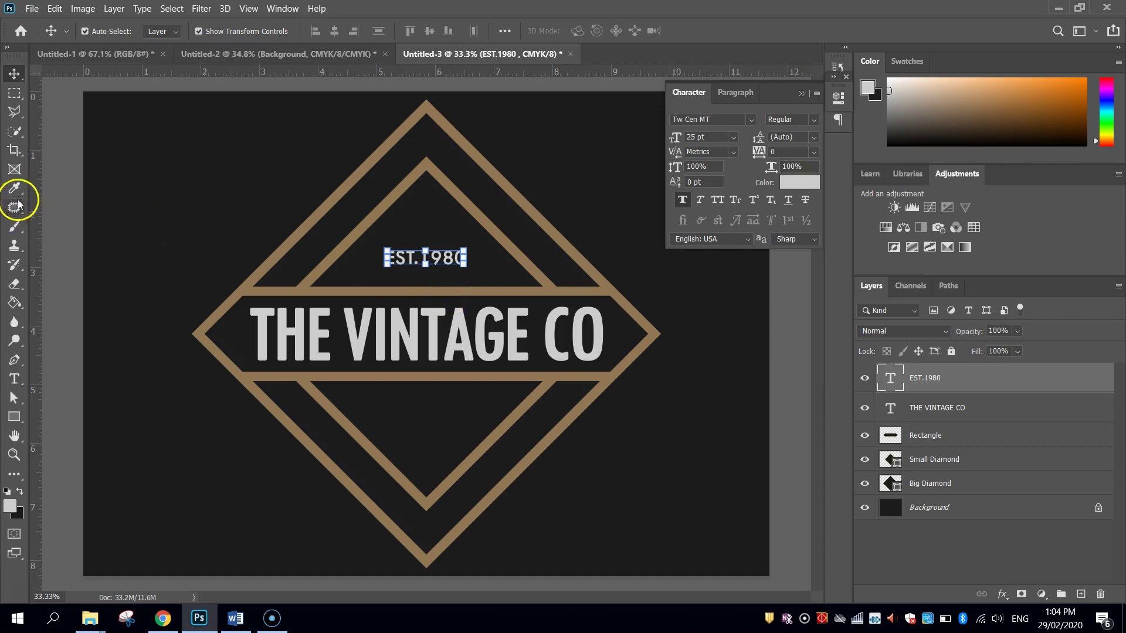
{"action": "left_click", "coordinate": [15, 381]}
{"action": "left_click", "coordinate": [211, 445]}
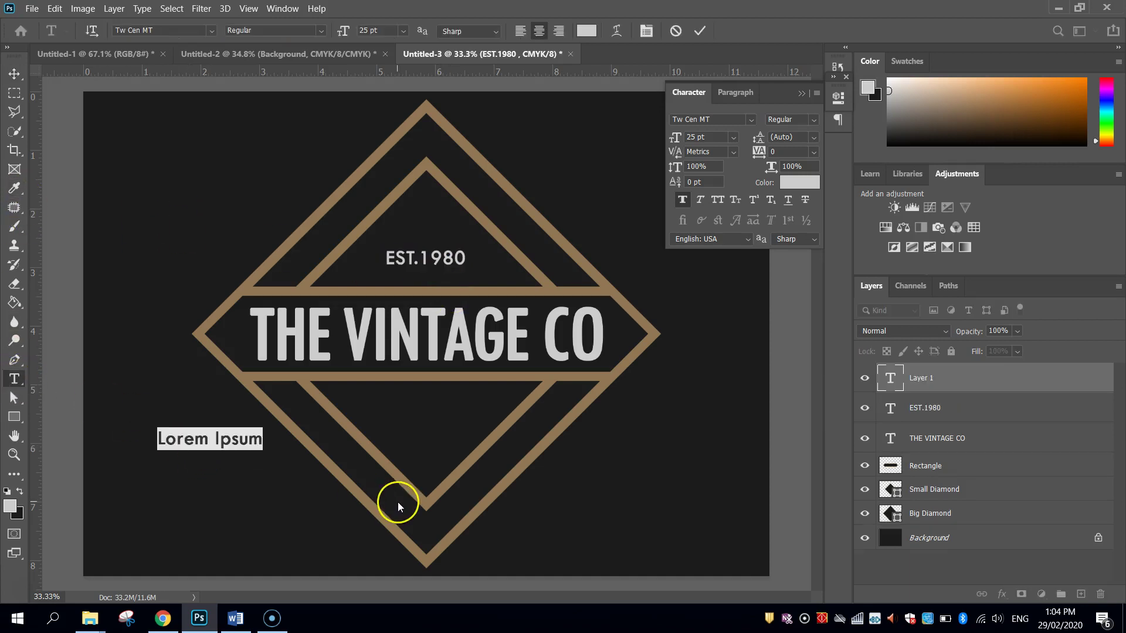
{"action": "type", "text": "NEW YORK"}
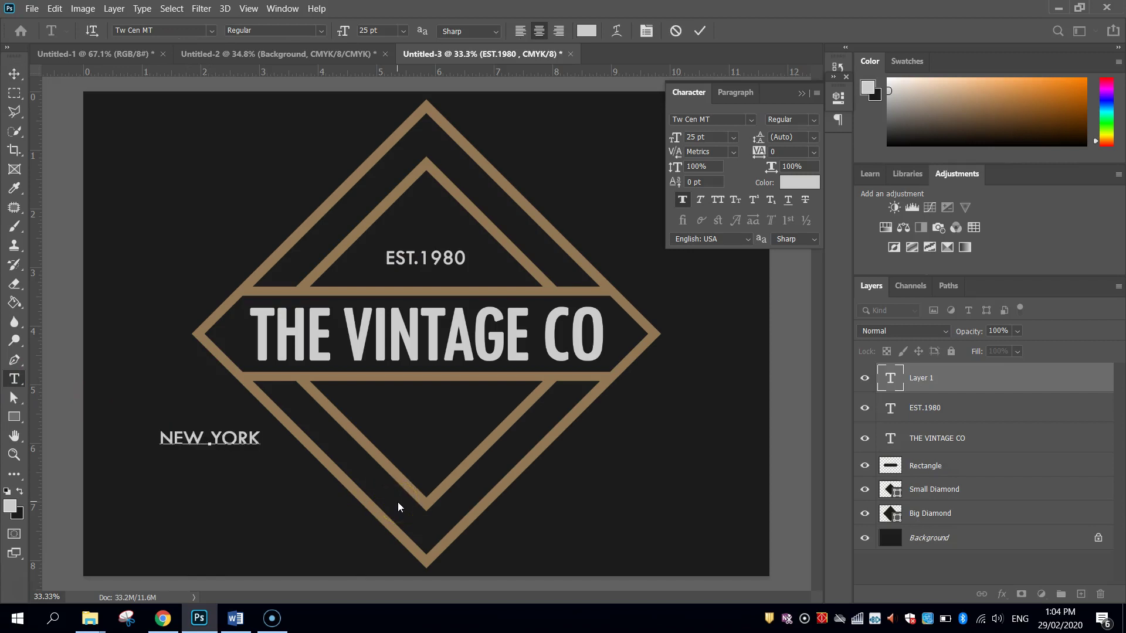
Move the "NEW YORK" text to the centre below the band inside the small diamond, deselect it and collapse the character settings
{"action": "left_click", "coordinate": [14, 74]}
{"action": "left_click_drag", "start_coordinate": [221, 439], "coordinate": [448, 412]}
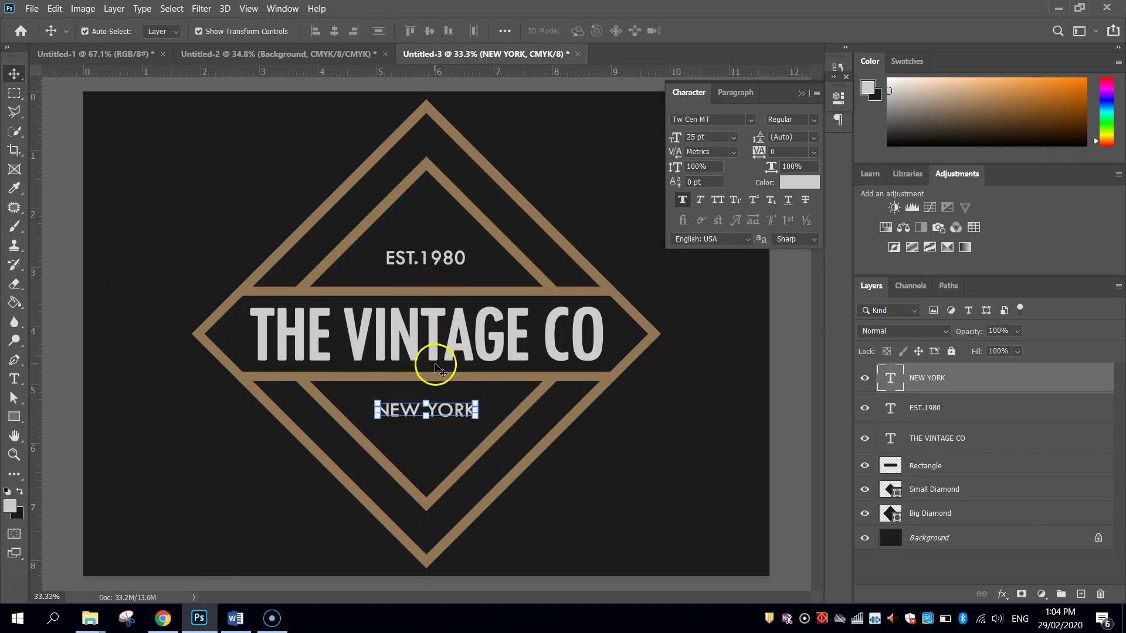
{"action": "left_click", "coordinate": [131, 273]}
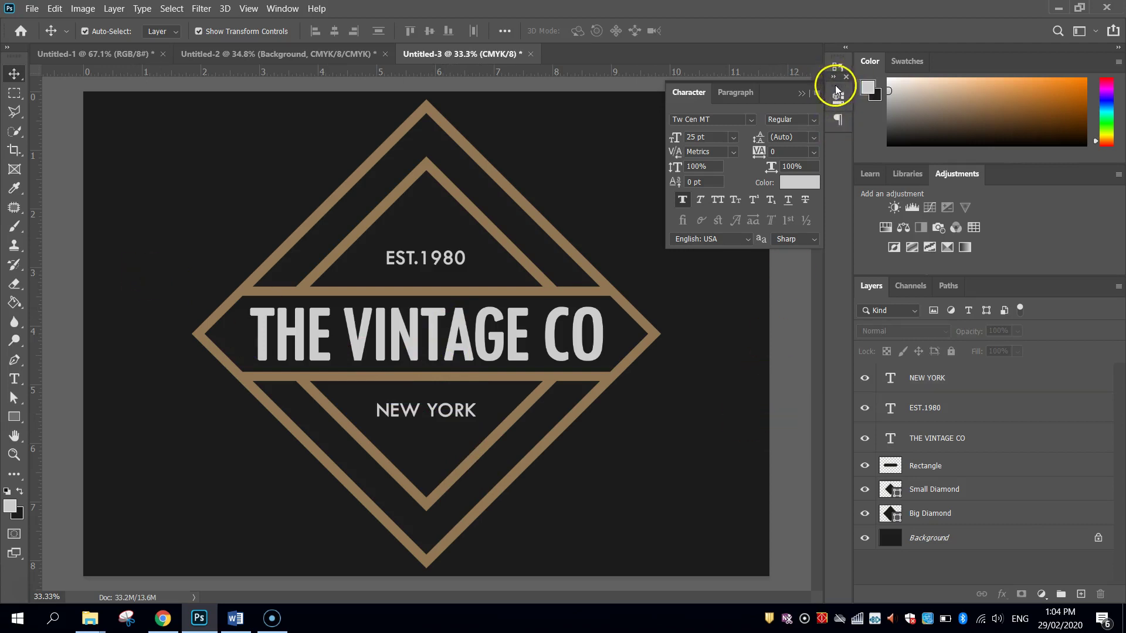
{"action": "left_click", "coordinate": [803, 92]}
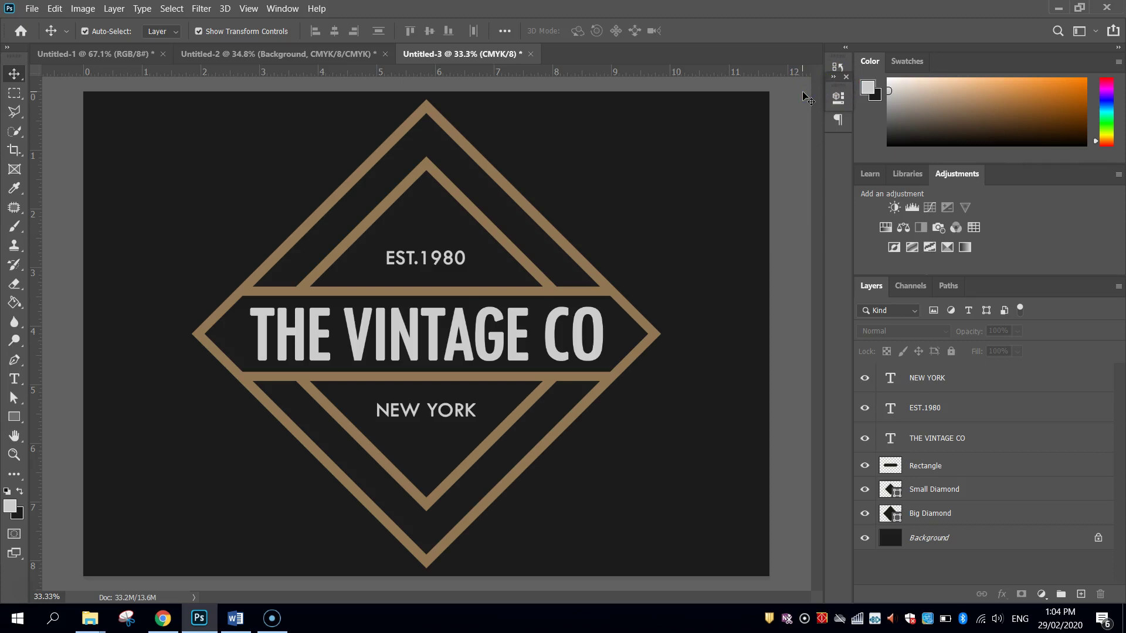